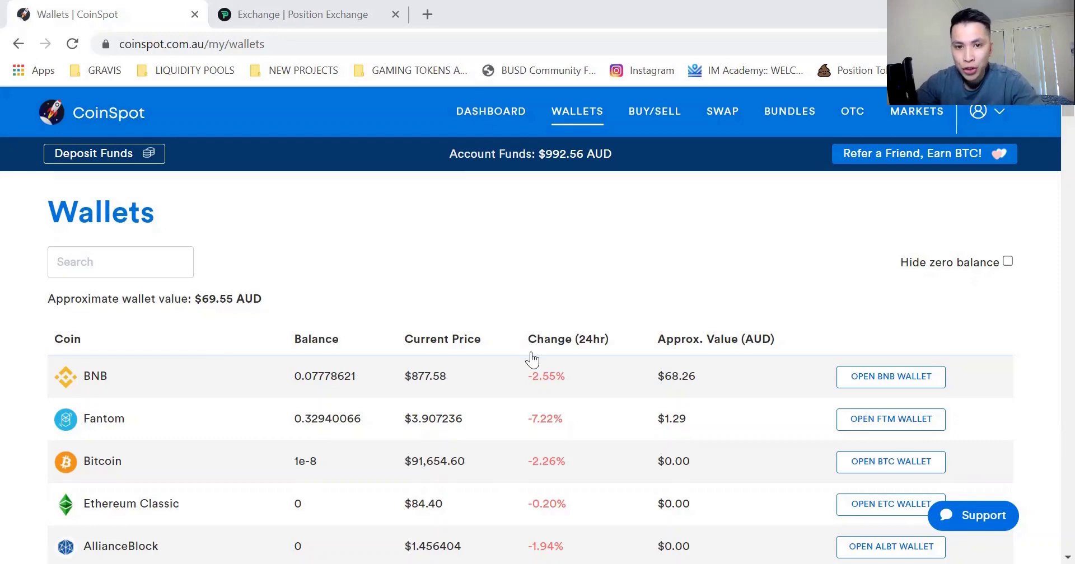
- Open CoinSpot's BNB Send form and copy the MetaMask account address for the destination
{"action": "left_click", "coordinate": [330, 379]}
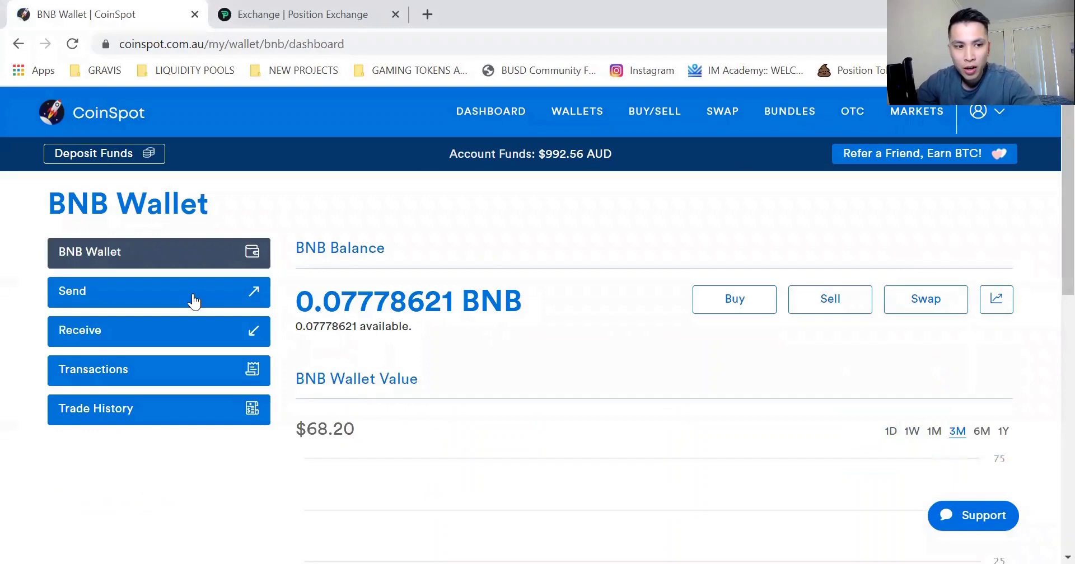
{"action": "left_click", "coordinate": [132, 297]}
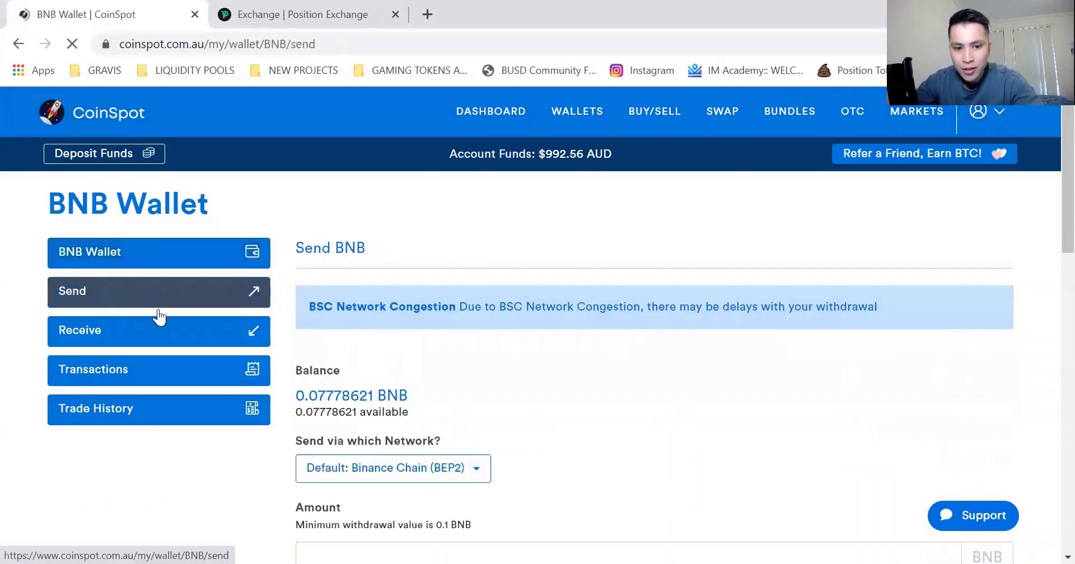
{"action": "scroll", "coordinate": [336, 325], "scroll_direction": "down", "scroll_amount": 3}
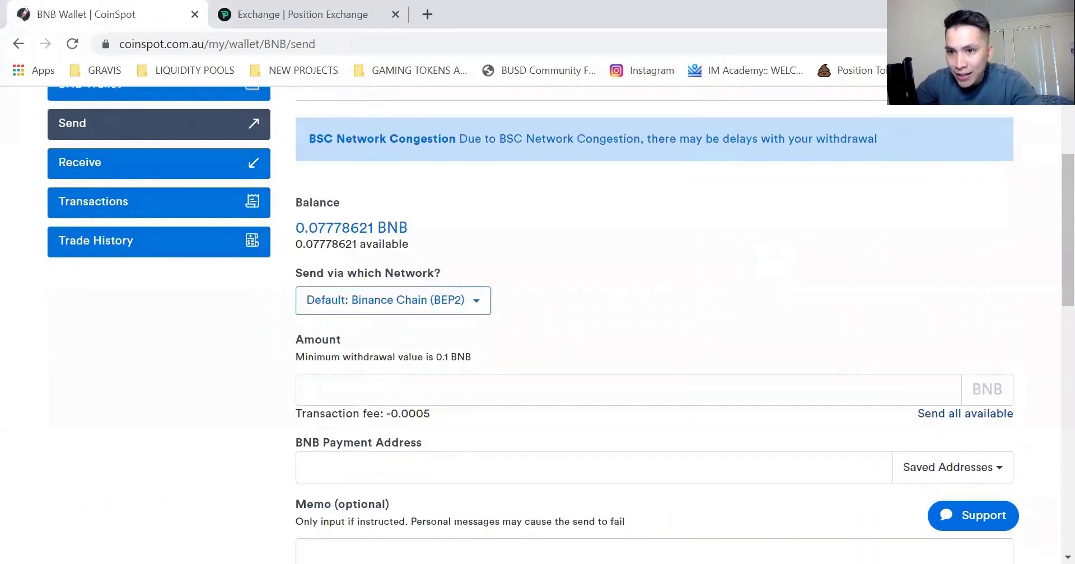
{"action": "left_click", "coordinate": [952, 43]}
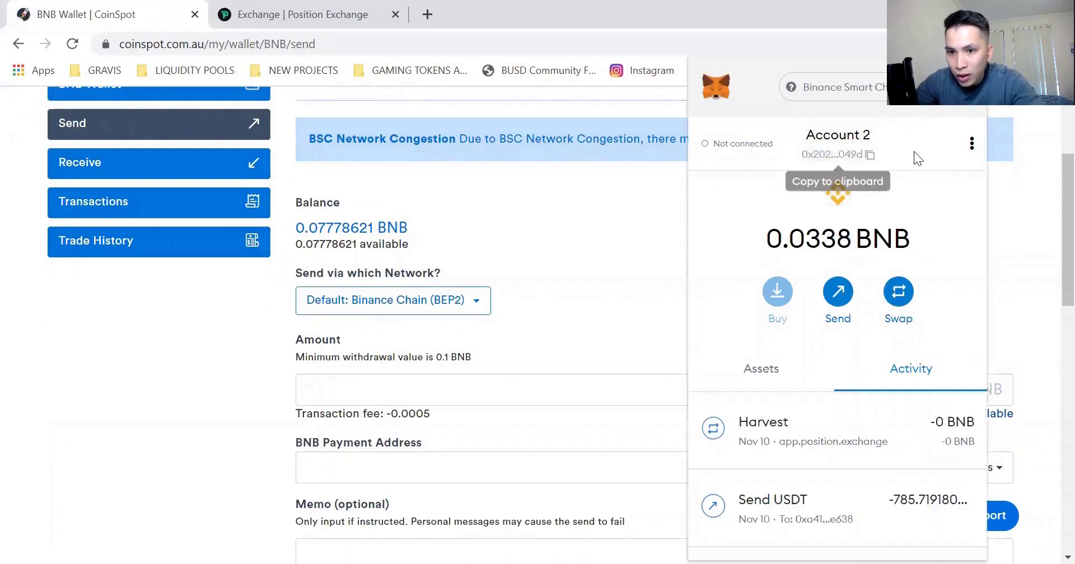
{"action": "left_click", "coordinate": [862, 151]}
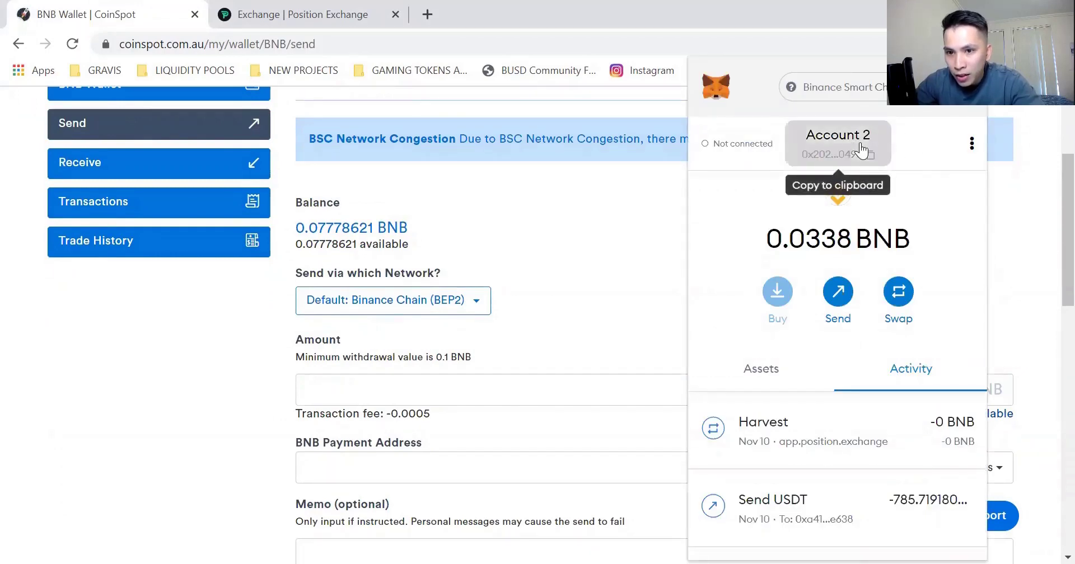
{"action": "left_click", "coordinate": [615, 275]}
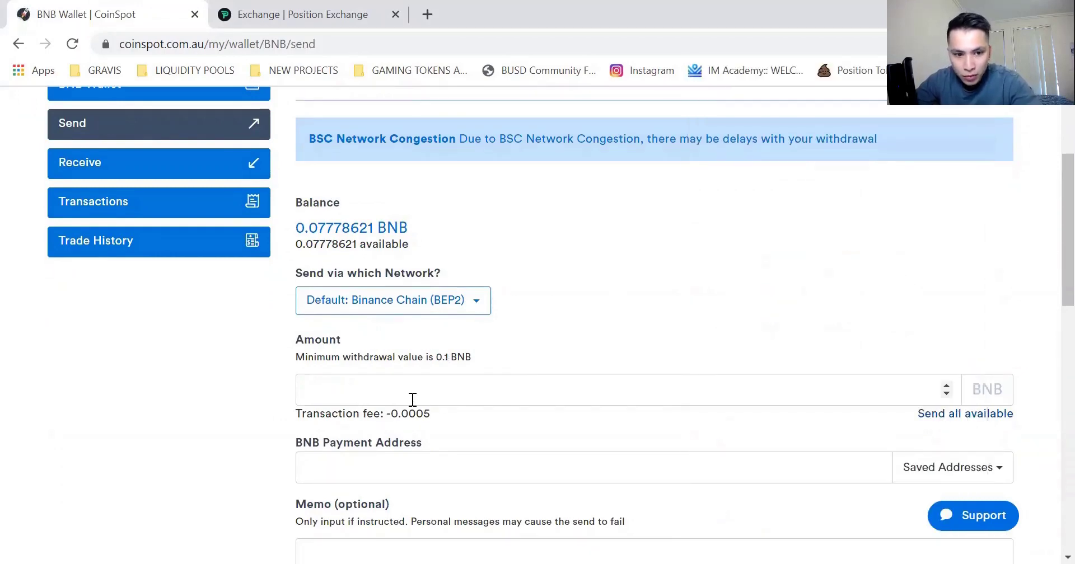
{"action": "left_click", "coordinate": [456, 307]}
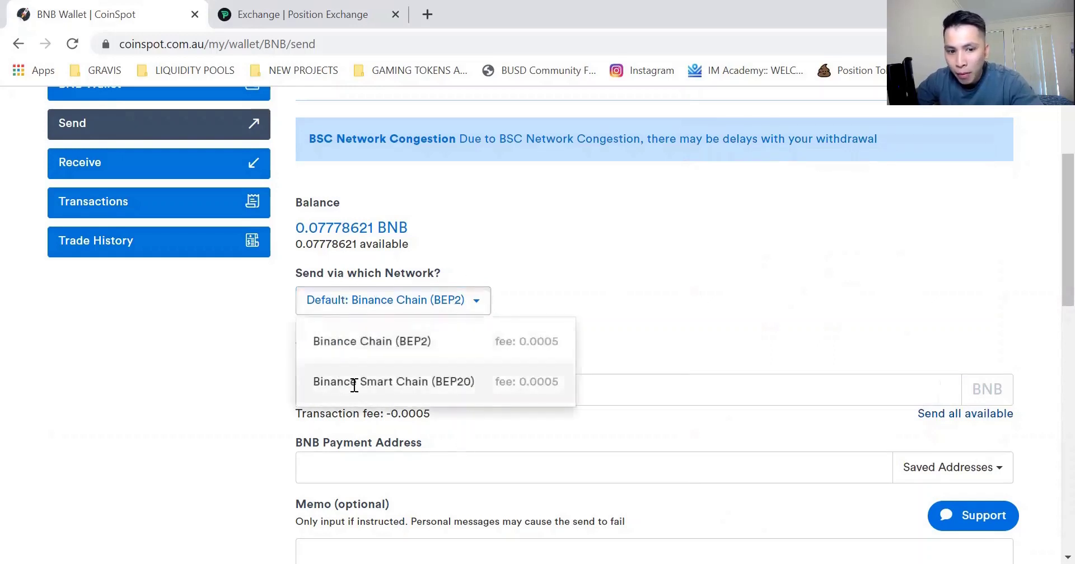
- Fill the send form with the BEP20 network, 0.0772862 BNB, and the pasted MetaMask address
{"action": "left_click", "coordinate": [487, 381]}
{"action": "scroll", "coordinate": [395, 328], "scroll_direction": "down", "scroll_amount": 2}
{"action": "mouse_move", "coordinate": [621, 388]}
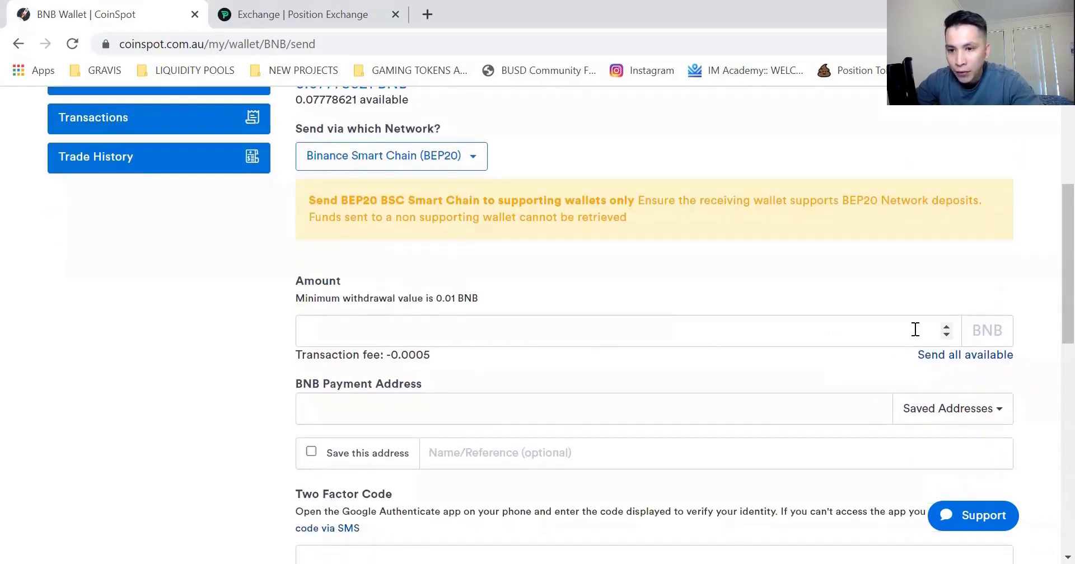
{"action": "left_click", "coordinate": [478, 330]}
{"action": "key", "text": "ctrl+v"}
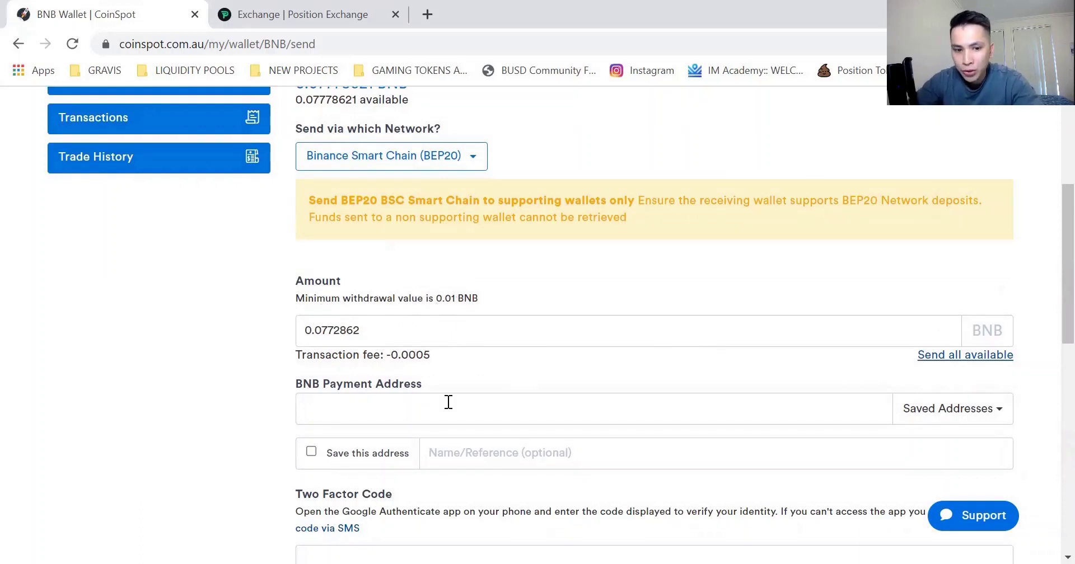
{"action": "right_click", "coordinate": [377, 409]}
{"action": "left_click", "coordinate": [430, 279]}
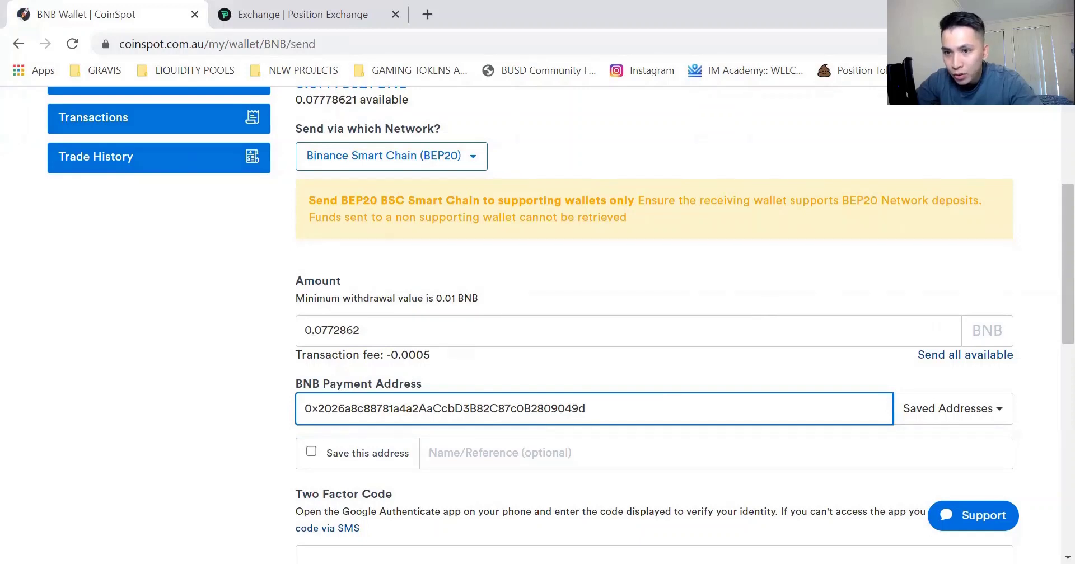
{"action": "left_click", "coordinate": [969, 43]}
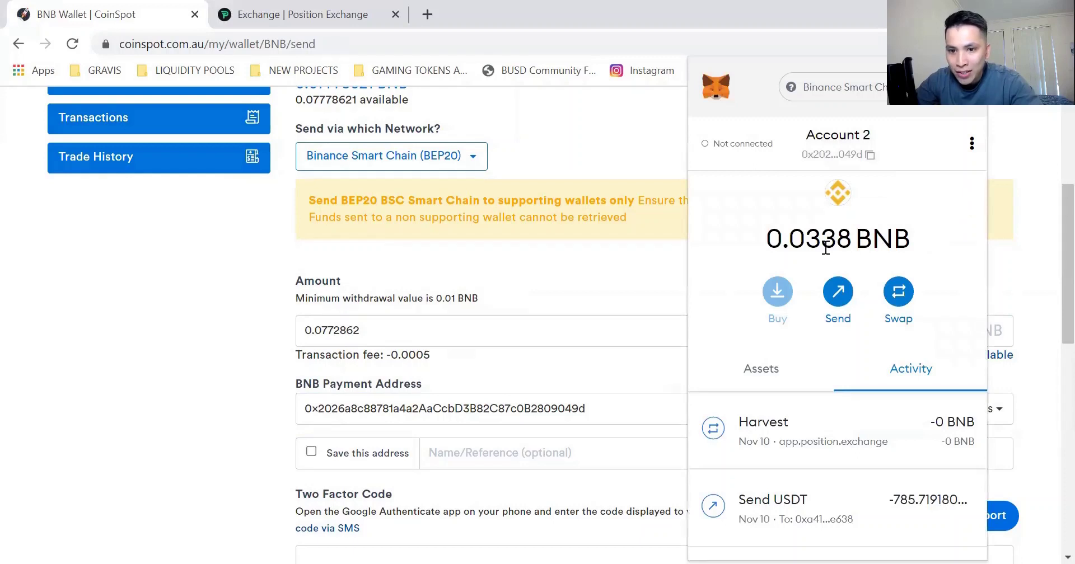
{"action": "left_click", "coordinate": [1006, 153]}
{"action": "scroll", "coordinate": [1006, 152], "scroll_direction": "down", "scroll_amount": 2}
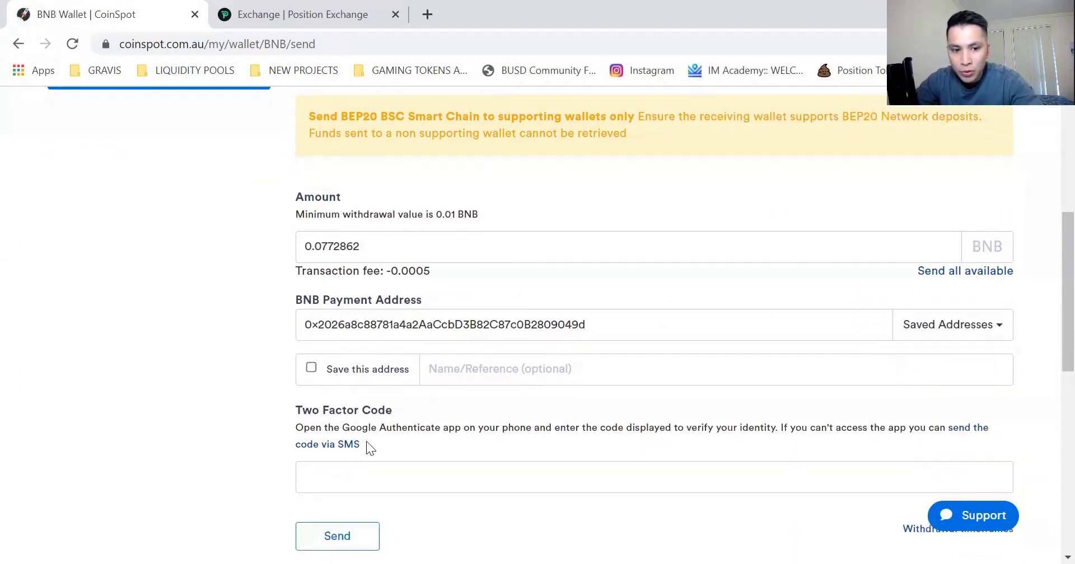
{"action": "left_click", "coordinate": [363, 462]}
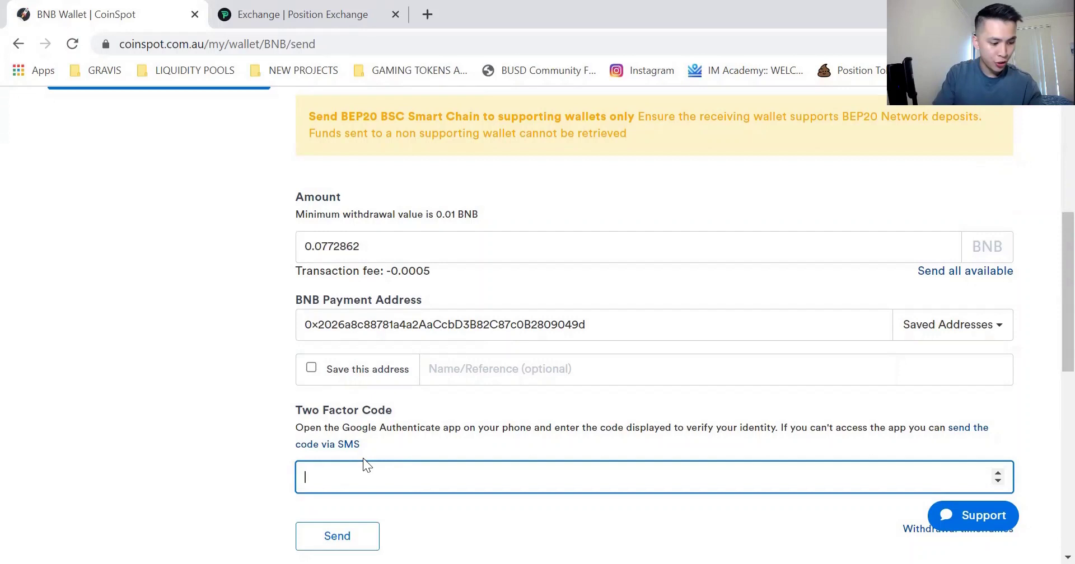
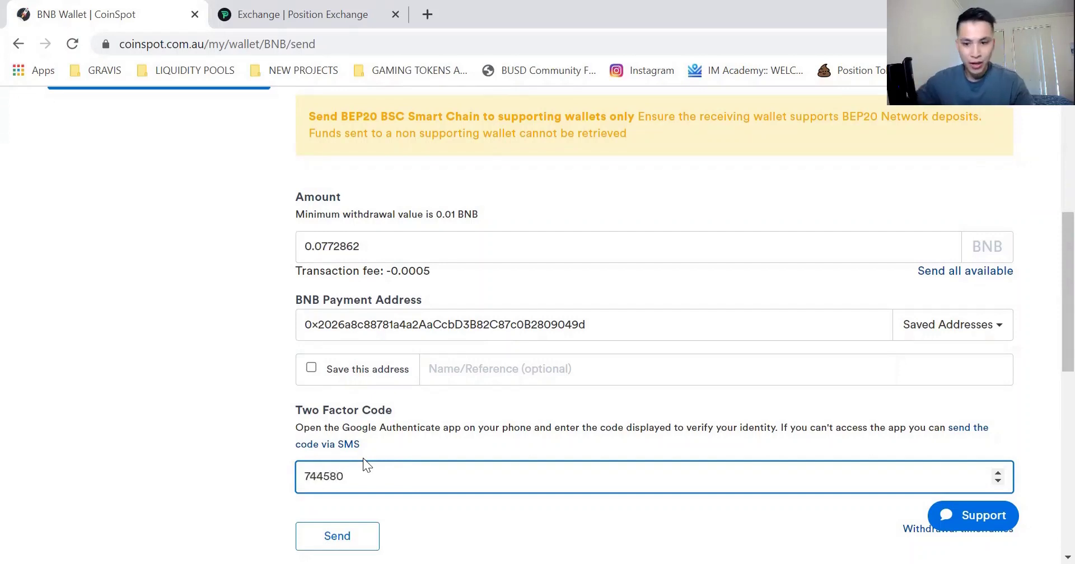
{"action": "left_click", "coordinate": [365, 540]}
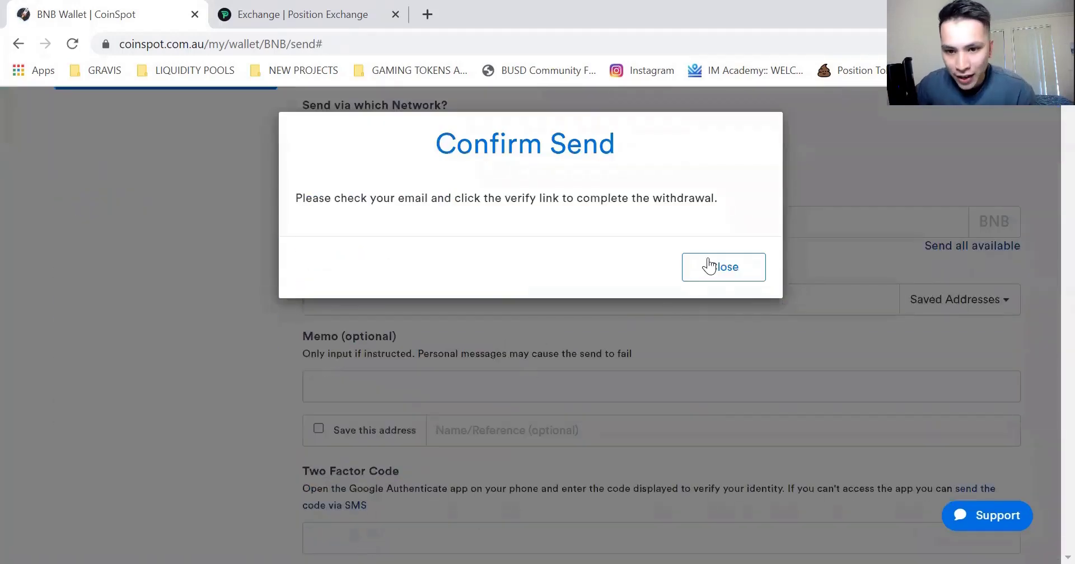
- Close the Confirm Send notice and check MetaMask's 0.0338 BNB balance
{"action": "left_click", "coordinate": [711, 265]}
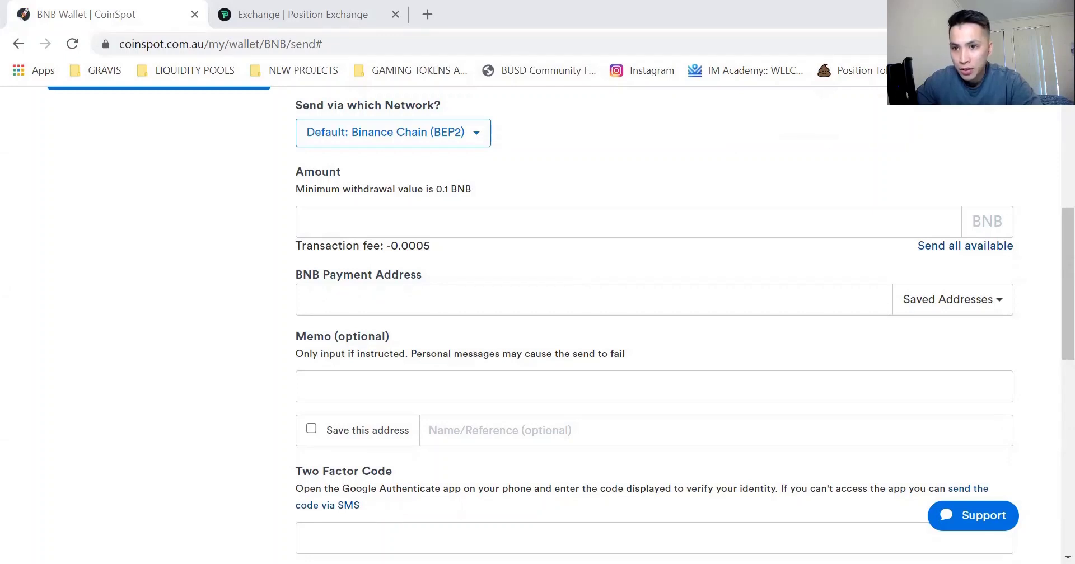
{"action": "left_click", "coordinate": [952, 43]}
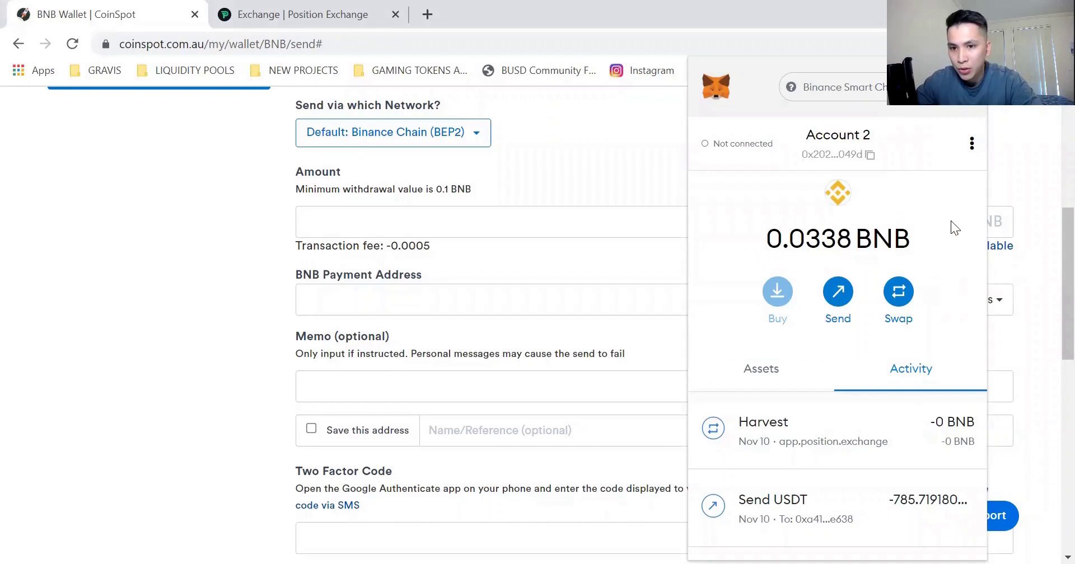
- On the Exchange page, enter the MAX 0.0337783 BNB to swap for about 5.87516 POSI
{"action": "key", "text": "ctrl+Tab"}
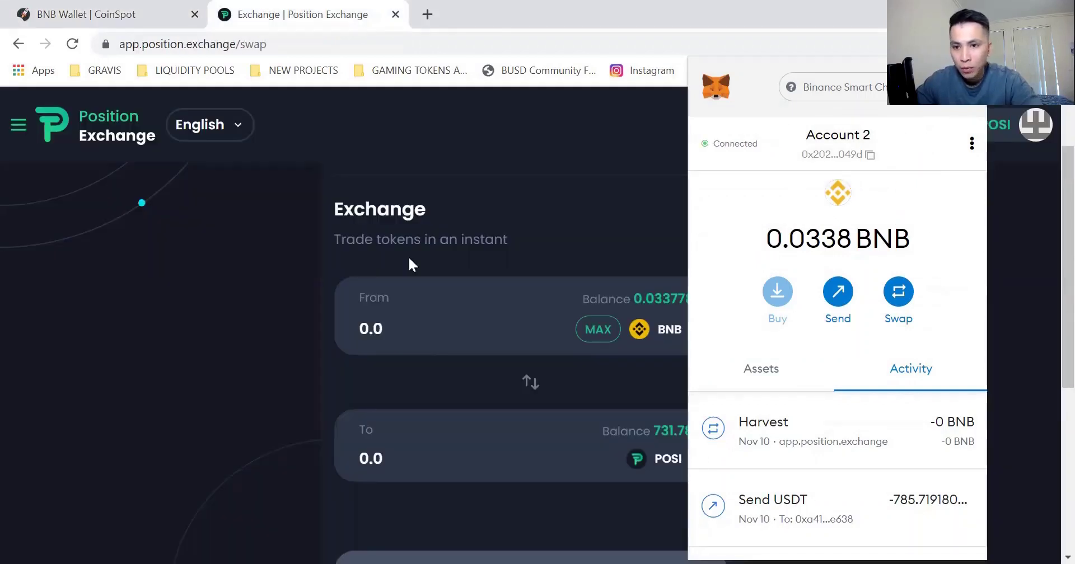
{"action": "left_click", "coordinate": [18, 127]}
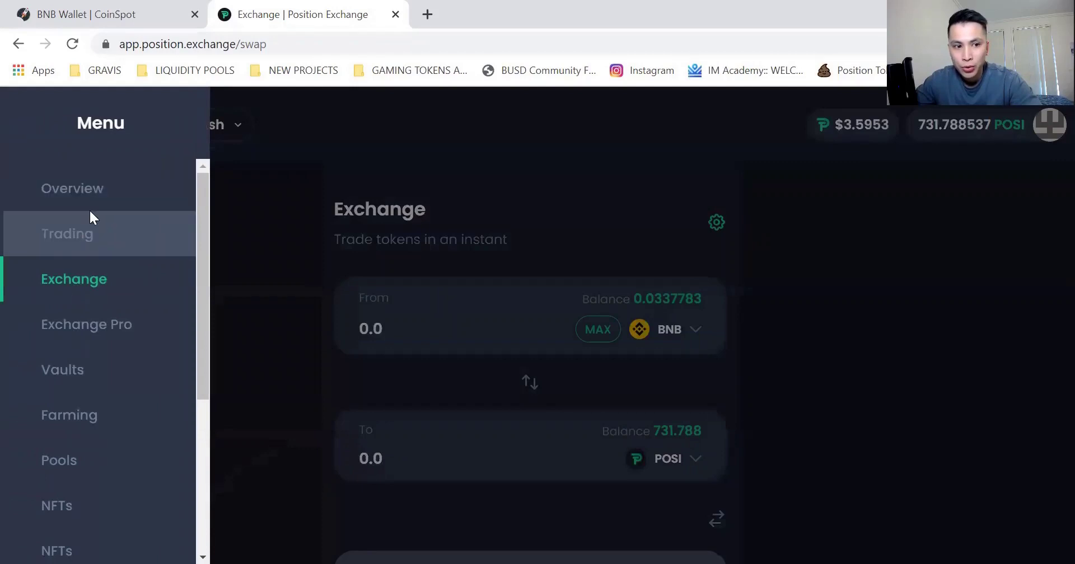
{"action": "left_click", "coordinate": [105, 284]}
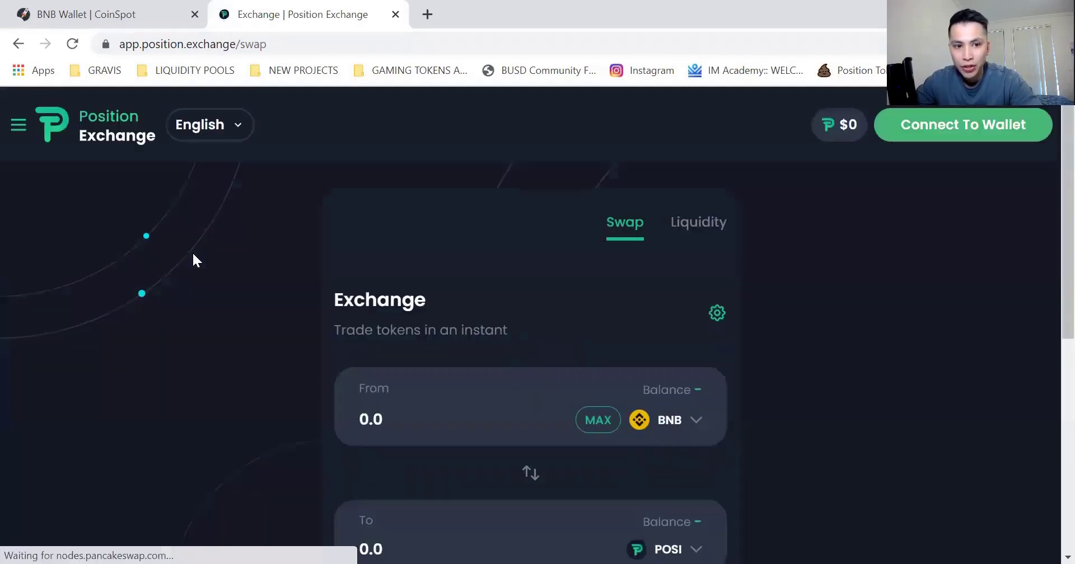
{"action": "scroll", "coordinate": [730, 311], "scroll_direction": "down", "scroll_amount": 2}
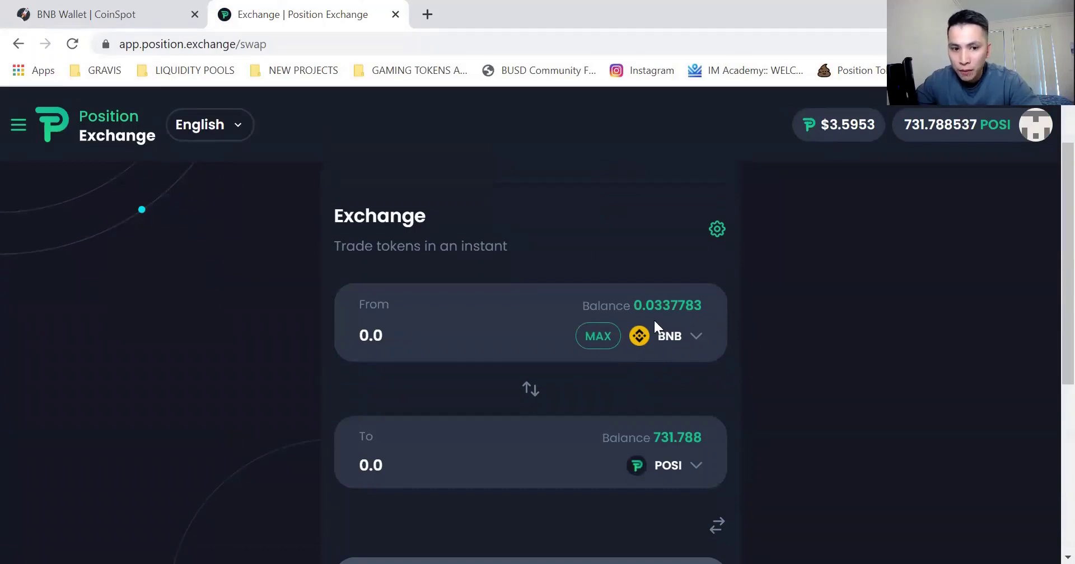
{"action": "left_click", "coordinate": [449, 343]}
{"action": "left_click", "coordinate": [602, 348]}
{"action": "scroll", "coordinate": [636, 358], "scroll_direction": "down", "scroll_amount": 1}
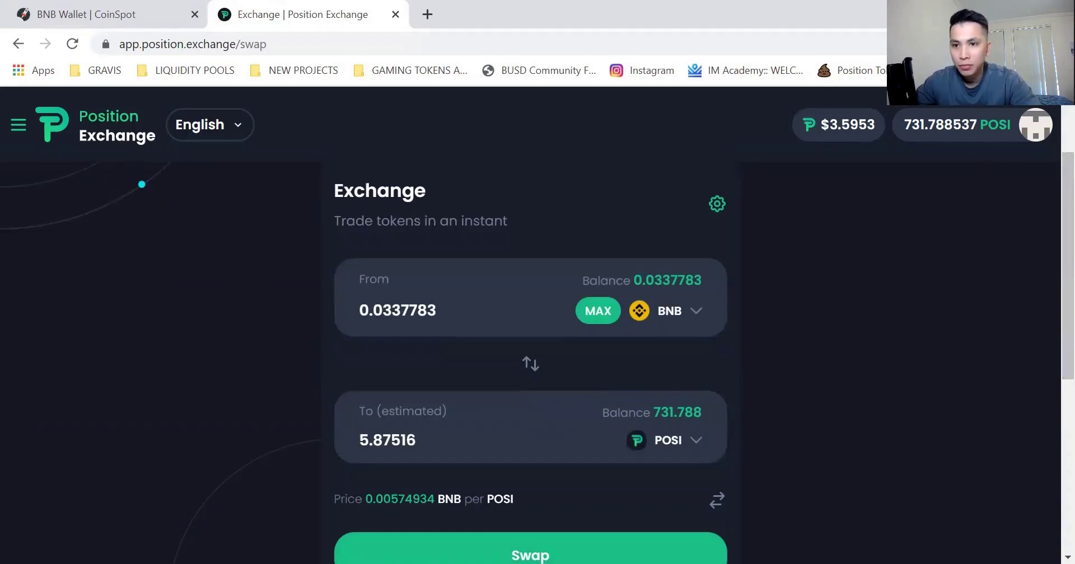
- Review the MetaMask wallet's assets and activity list
{"action": "left_click", "coordinate": [977, 44]}
{"action": "left_click", "coordinate": [811, 374]}
{"action": "left_click", "coordinate": [868, 374]}
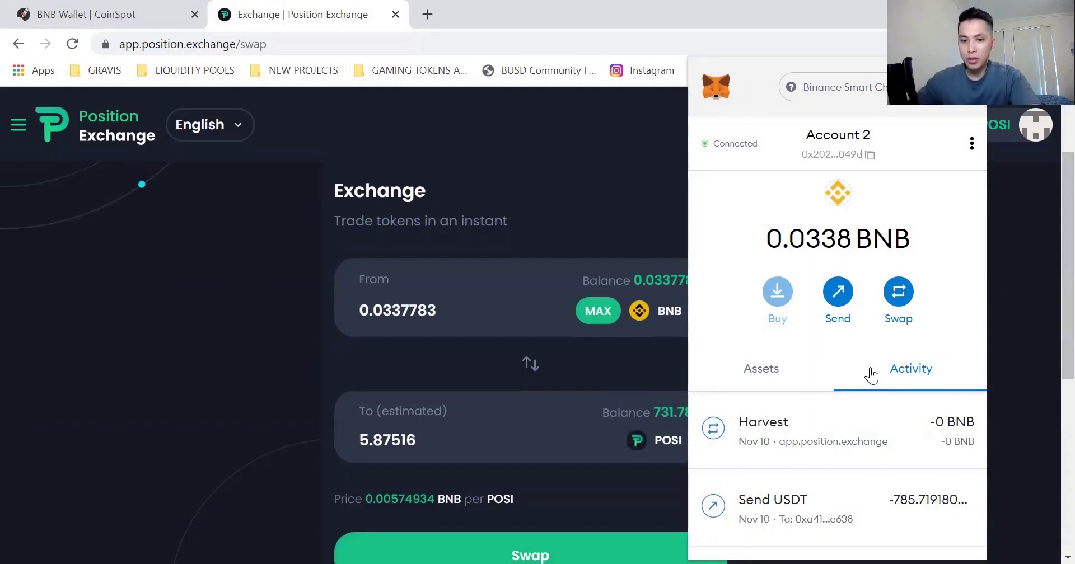
- Swap 0.00571088 BNB for exactly 1 POSI and confirm the swap
{"action": "left_click_drag", "start_coordinate": [436, 311], "coordinate": [383, 311]}
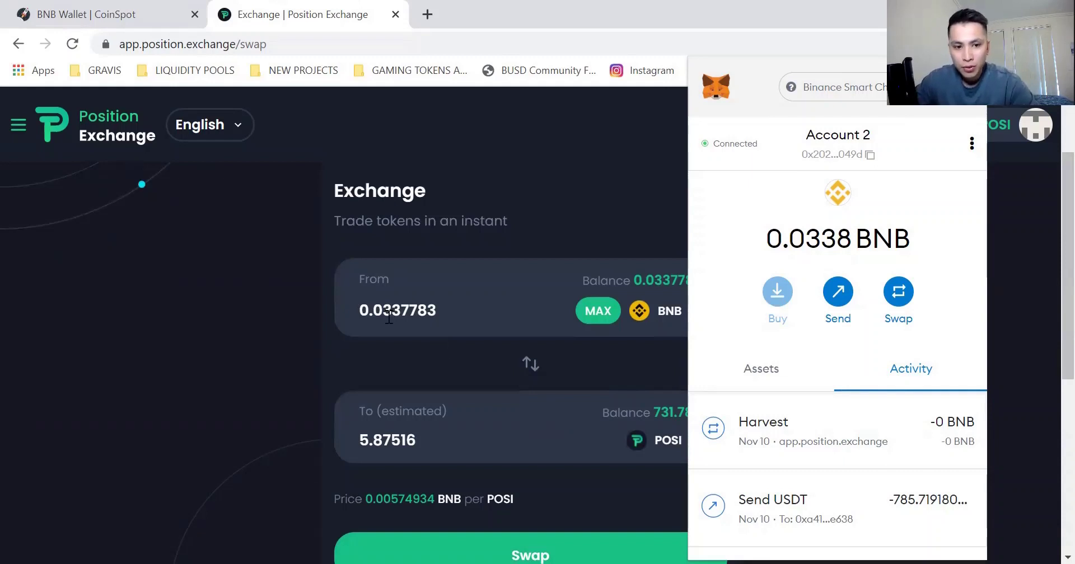
{"action": "type", "text": "1"}
{"action": "left_click_drag", "start_coordinate": [420, 441], "coordinate": [324, 442]}
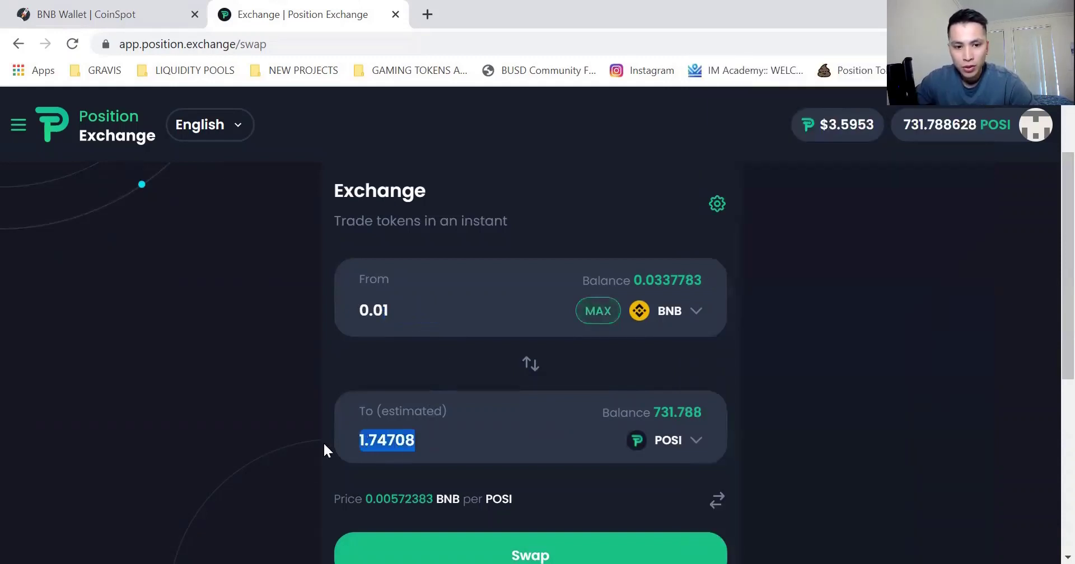
{"action": "type", "text": "1"}
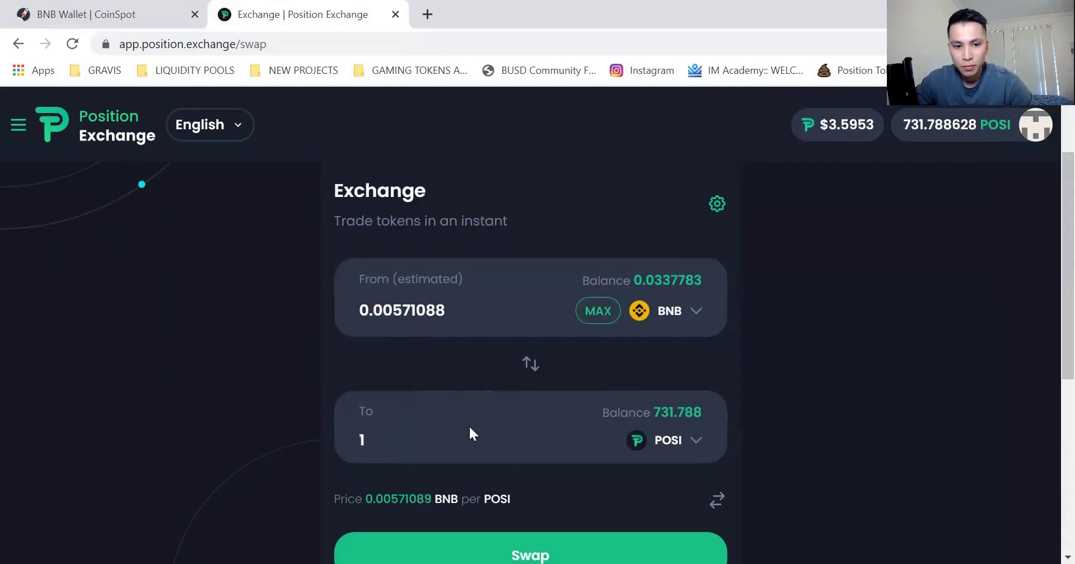
{"action": "left_click", "coordinate": [492, 549]}
{"action": "left_click", "coordinate": [644, 546]}
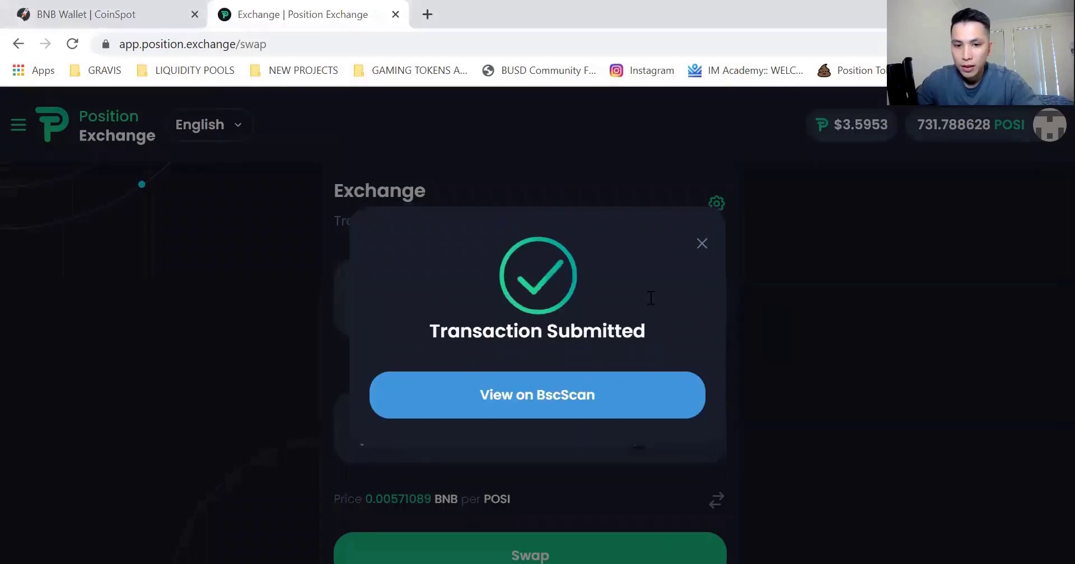
- Check the pending swap in MetaMask, then open the 732.778724 POSI balance summary
{"action": "key", "text": "Escape"}
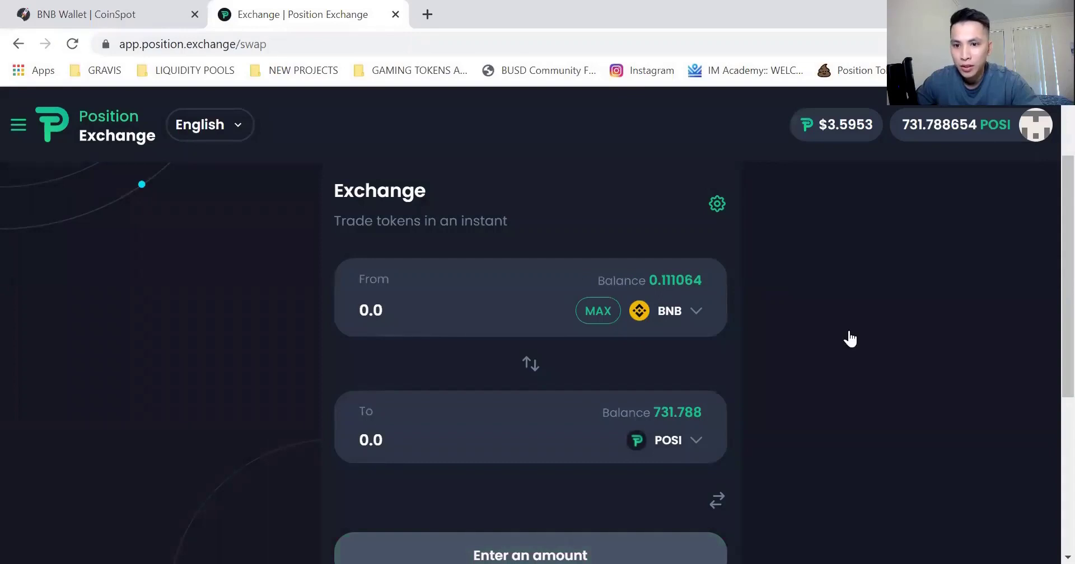
{"action": "left_click", "coordinate": [977, 43]}
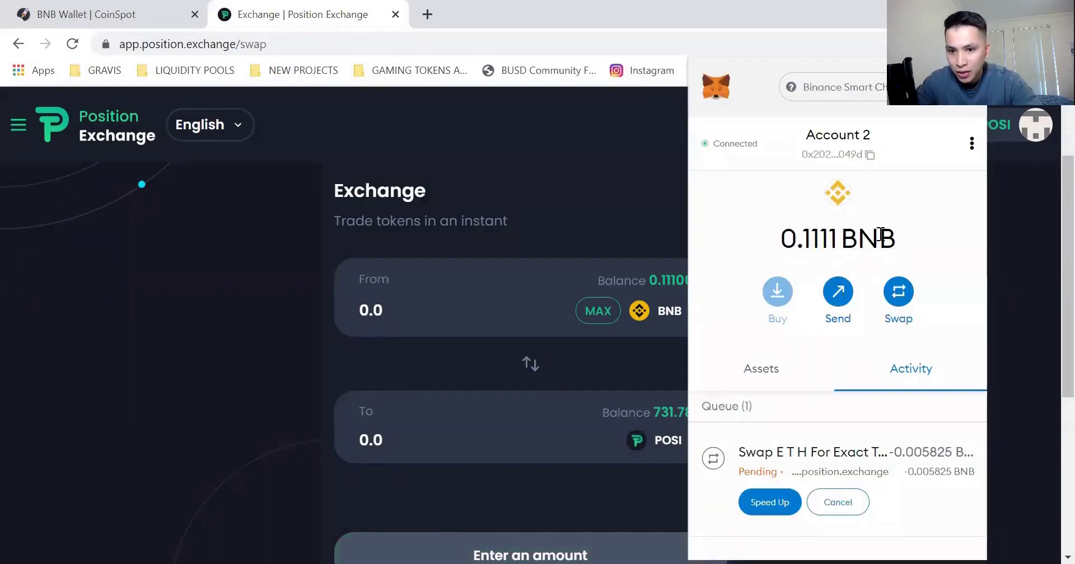
{"action": "left_click_drag", "start_coordinate": [896, 240], "coordinate": [824, 240]}
{"action": "left_click", "coordinate": [824, 240]}
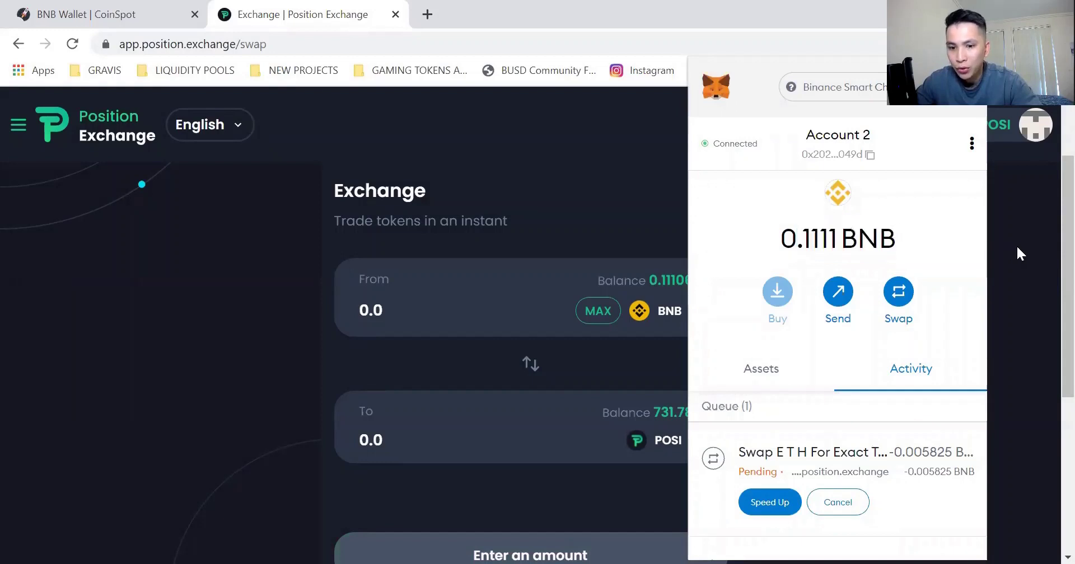
{"action": "left_click", "coordinate": [1016, 244]}
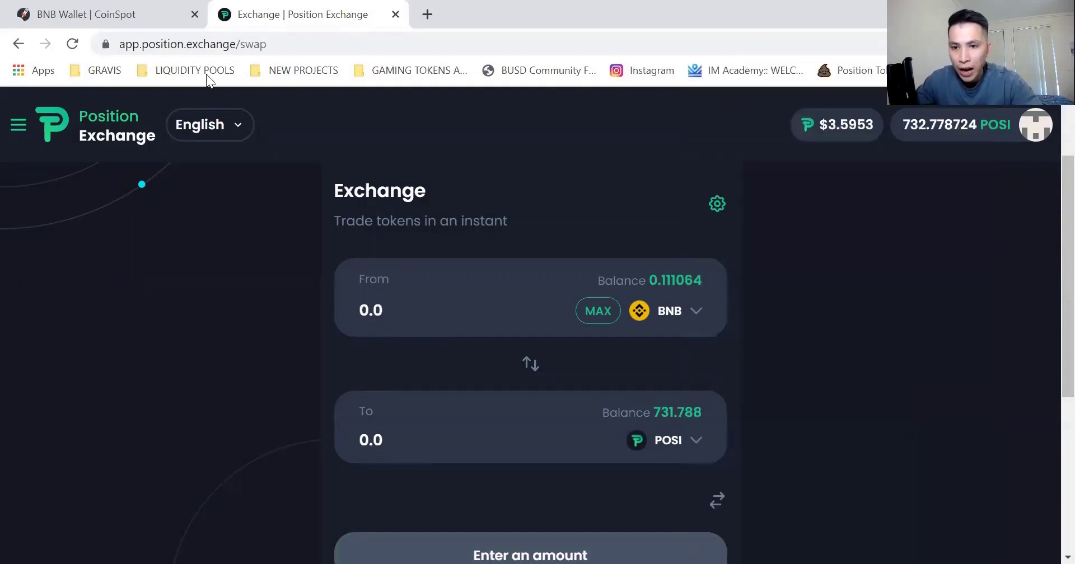
{"action": "left_click", "coordinate": [947, 126]}
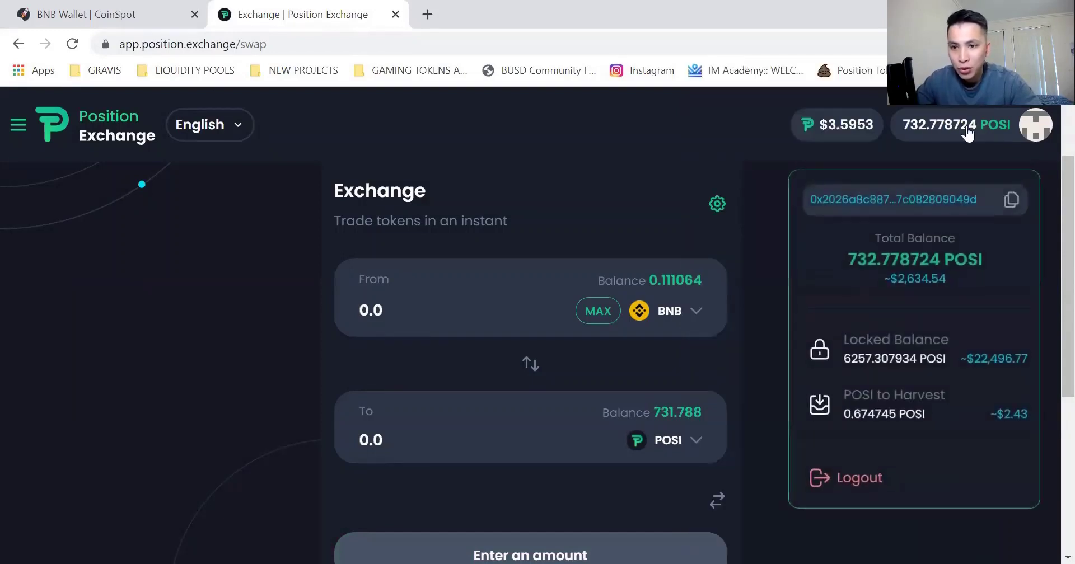
{"action": "left_click", "coordinate": [990, 124]}
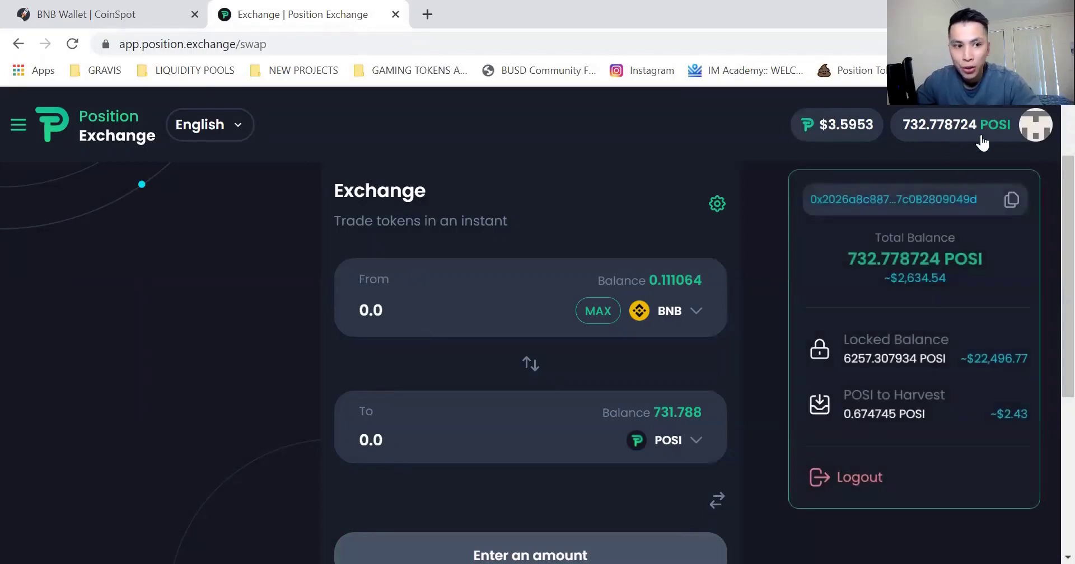
- Go to the NFTs page and locate the Cast NFTs form
{"action": "left_click", "coordinate": [15, 124]}
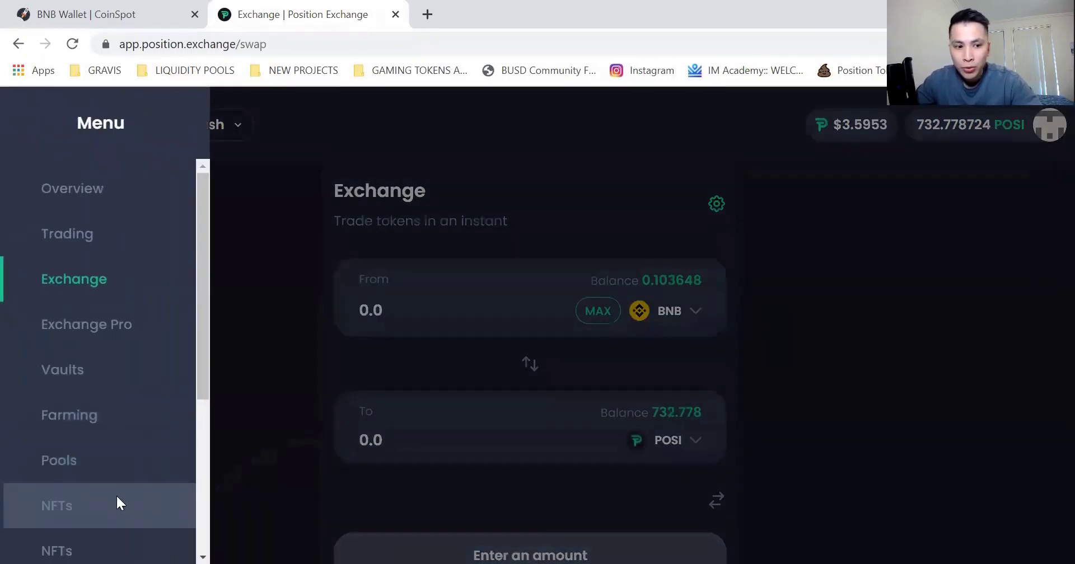
{"action": "left_click", "coordinate": [116, 502]}
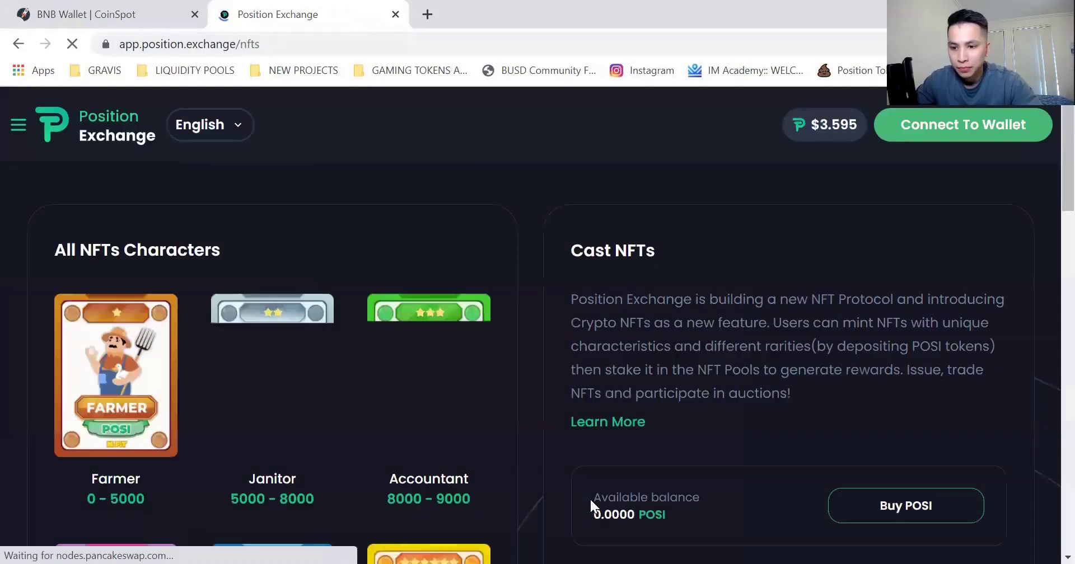
{"action": "scroll", "coordinate": [899, 293], "scroll_direction": "down", "scroll_amount": 5}
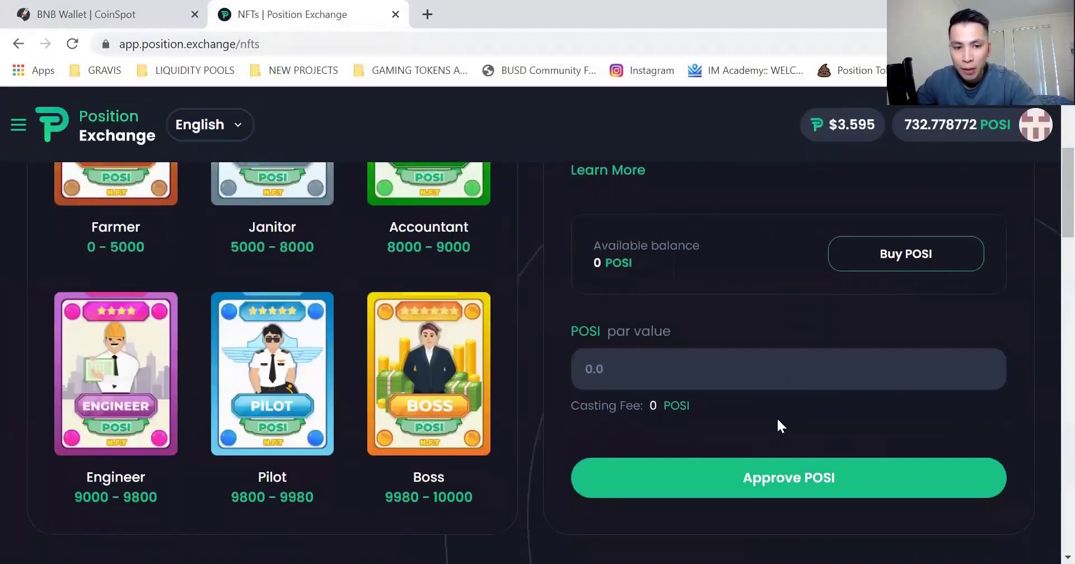
{"action": "scroll", "coordinate": [744, 350], "scroll_direction": "down", "scroll_amount": 3}
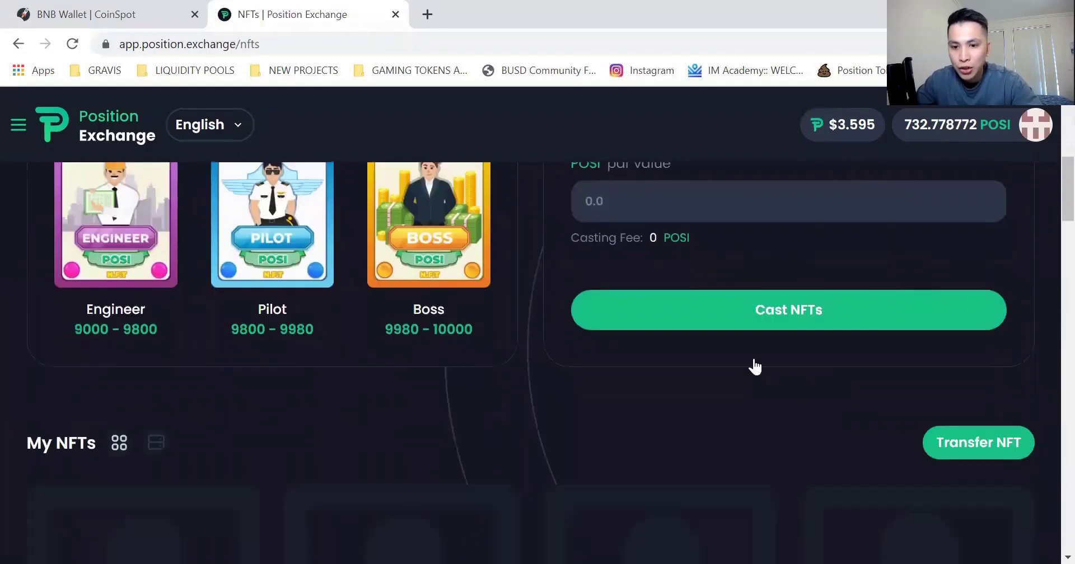
{"action": "scroll", "coordinate": [844, 306], "scroll_direction": "up", "scroll_amount": 3}
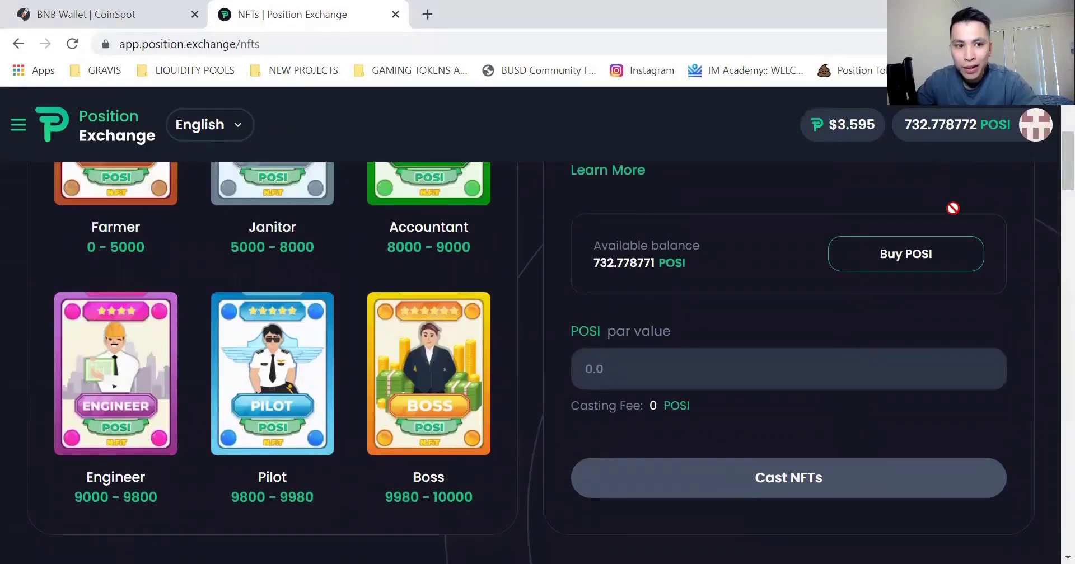
{"action": "scroll", "coordinate": [911, 281], "scroll_direction": "up", "scroll_amount": 2}
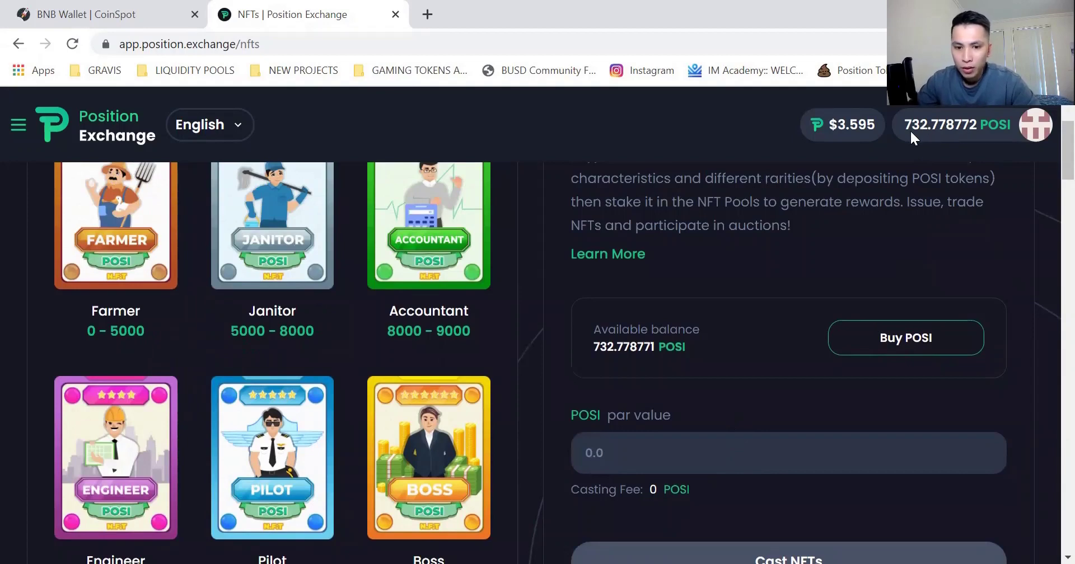
- Enter 732 as the POSI par value
{"action": "left_click", "coordinate": [925, 127]}
{"action": "left_click", "coordinate": [672, 455]}
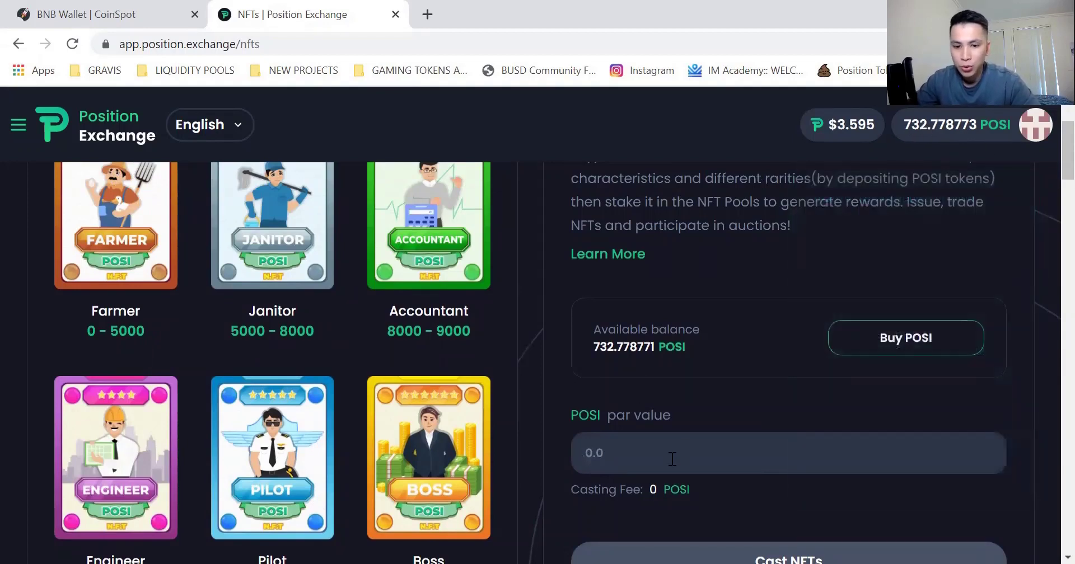
{"action": "type", "text": "732"}
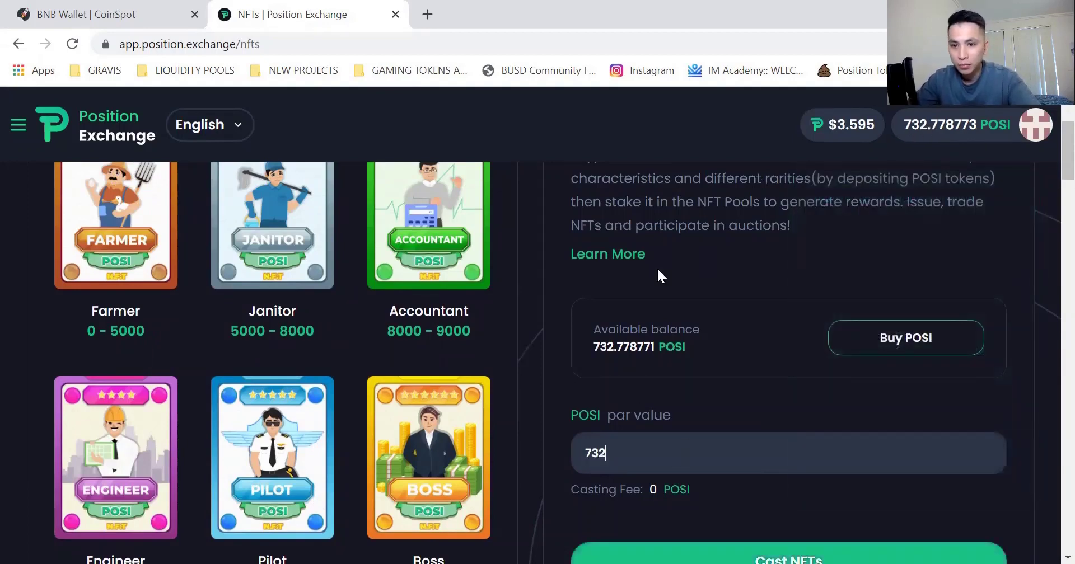
- Cast and confirm the 732 POSI NFT, yielding a grade-3 Accountant with 959.53 power
{"action": "scroll", "coordinate": [721, 392], "scroll_direction": "down", "scroll_amount": 3}
{"action": "left_click", "coordinate": [769, 396]}
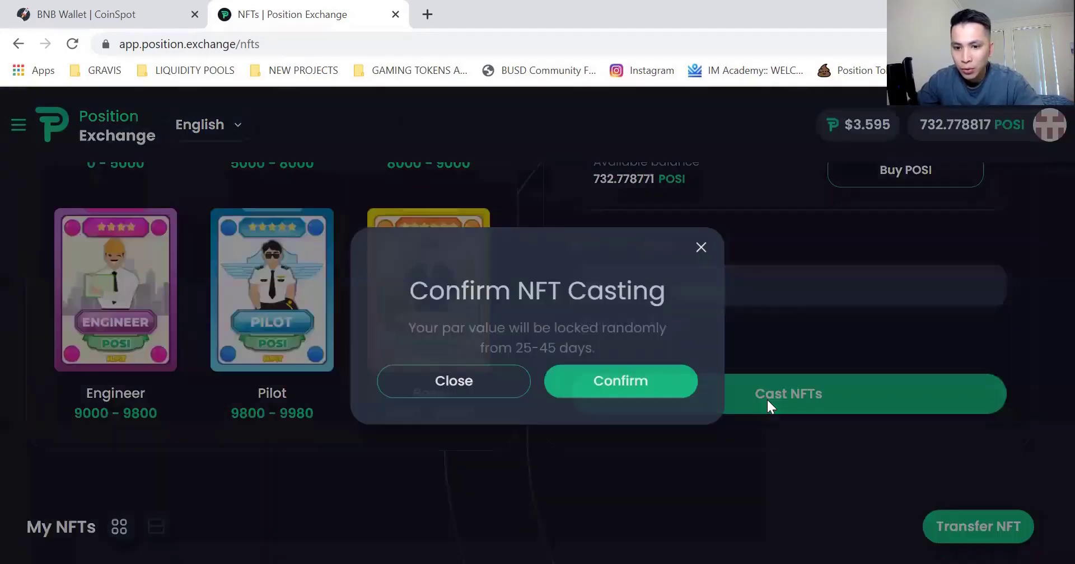
{"action": "left_click", "coordinate": [648, 389]}
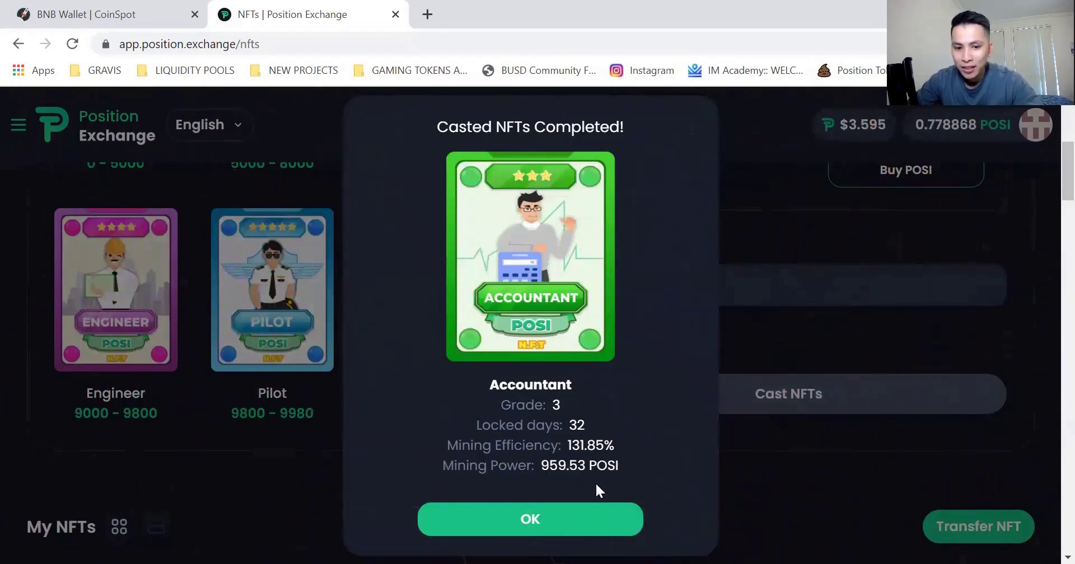
- Close the casting summary and stake Accountant NFT #1052950 from My NFTs
{"action": "left_click", "coordinate": [583, 522]}
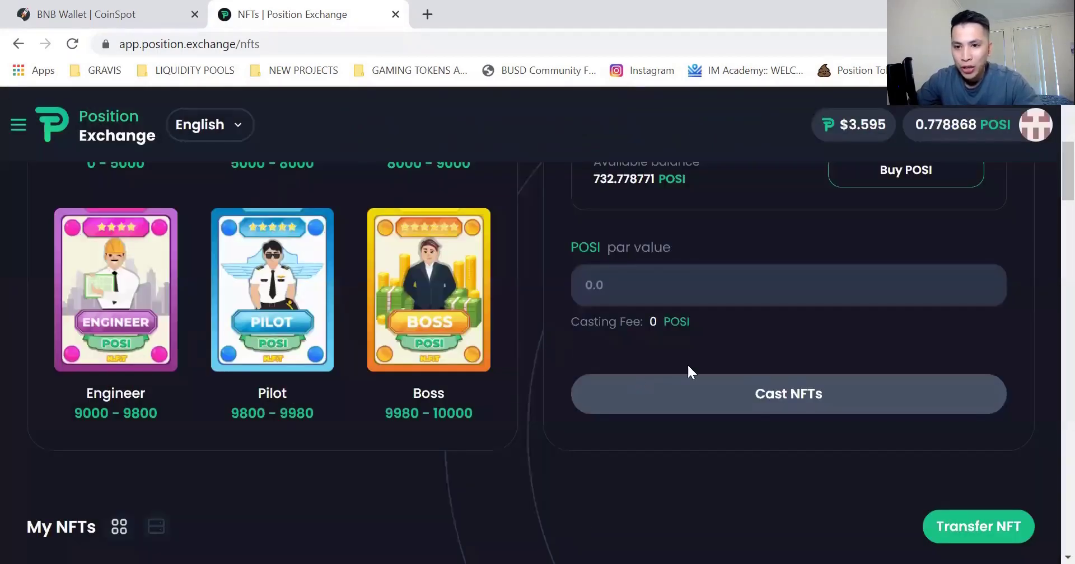
{"action": "scroll", "coordinate": [578, 374], "scroll_direction": "down", "scroll_amount": 5}
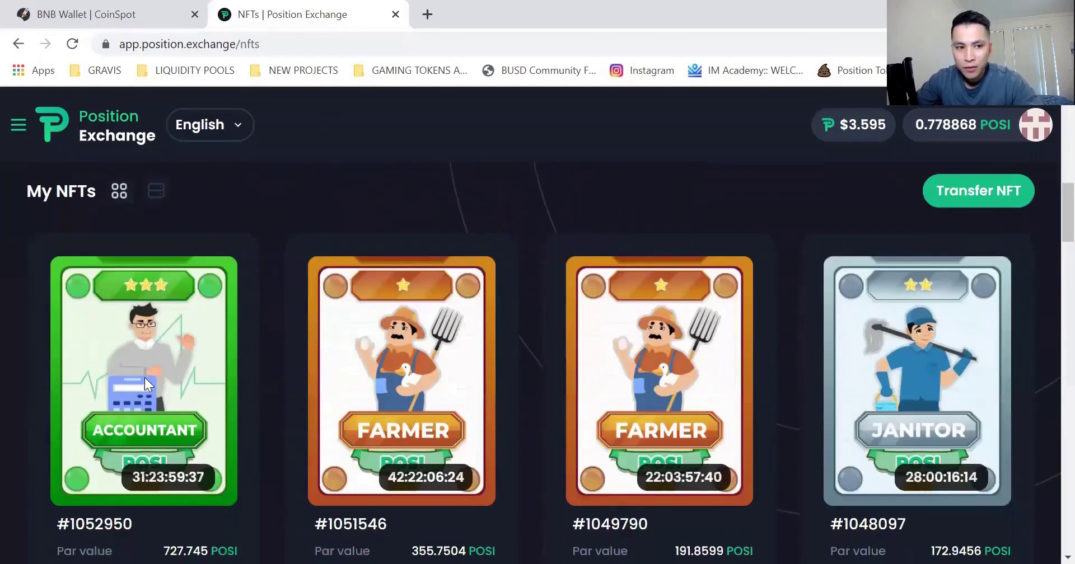
{"action": "scroll", "coordinate": [134, 358], "scroll_direction": "down", "scroll_amount": 1}
{"action": "scroll", "coordinate": [137, 420], "scroll_direction": "down", "scroll_amount": 1}
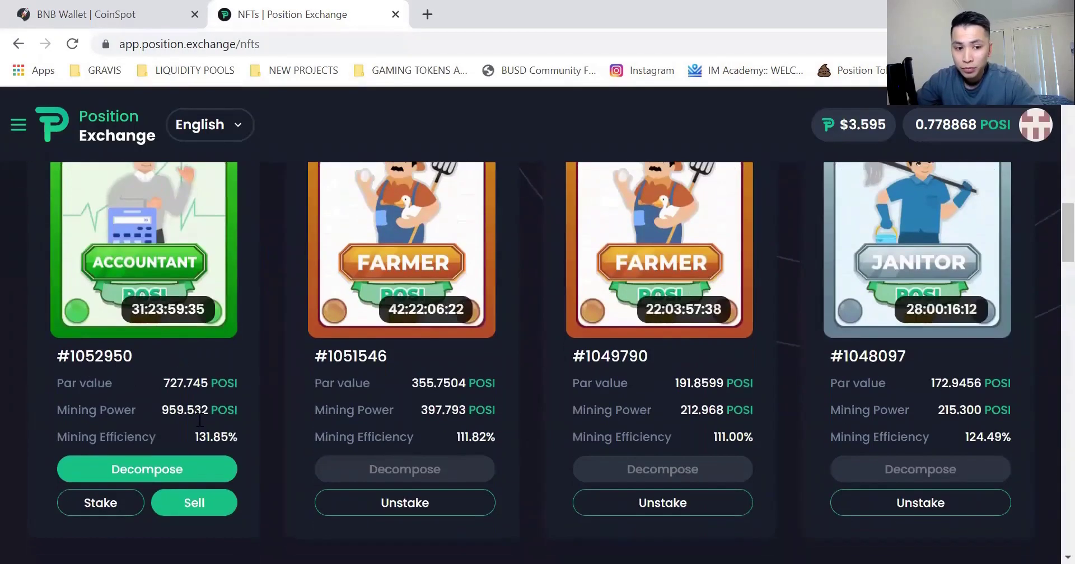
{"action": "scroll", "coordinate": [142, 509], "scroll_direction": "down", "scroll_amount": 2}
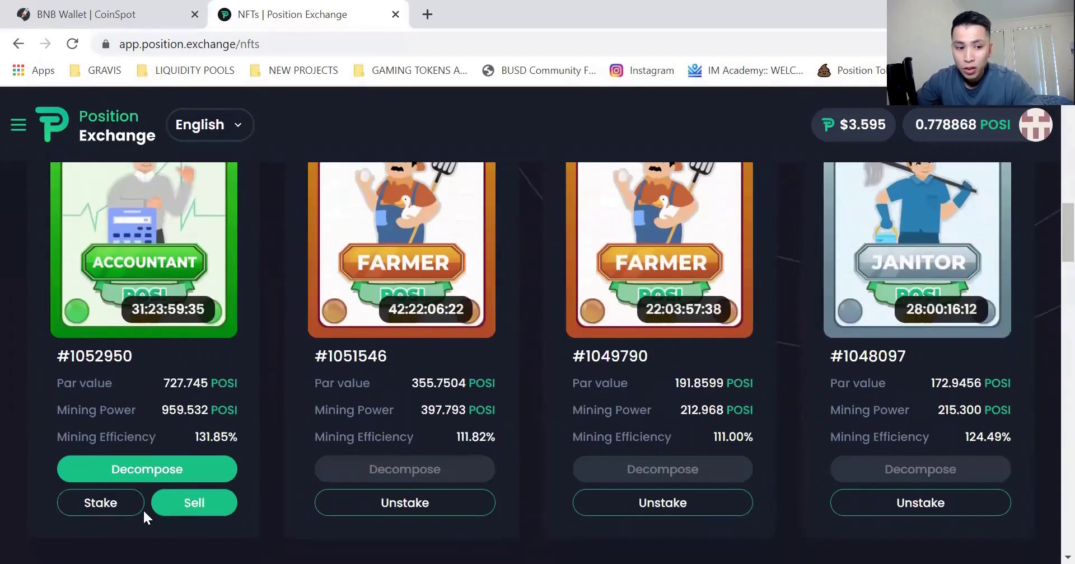
{"action": "left_click", "coordinate": [100, 511]}
{"action": "left_click", "coordinate": [602, 409]}
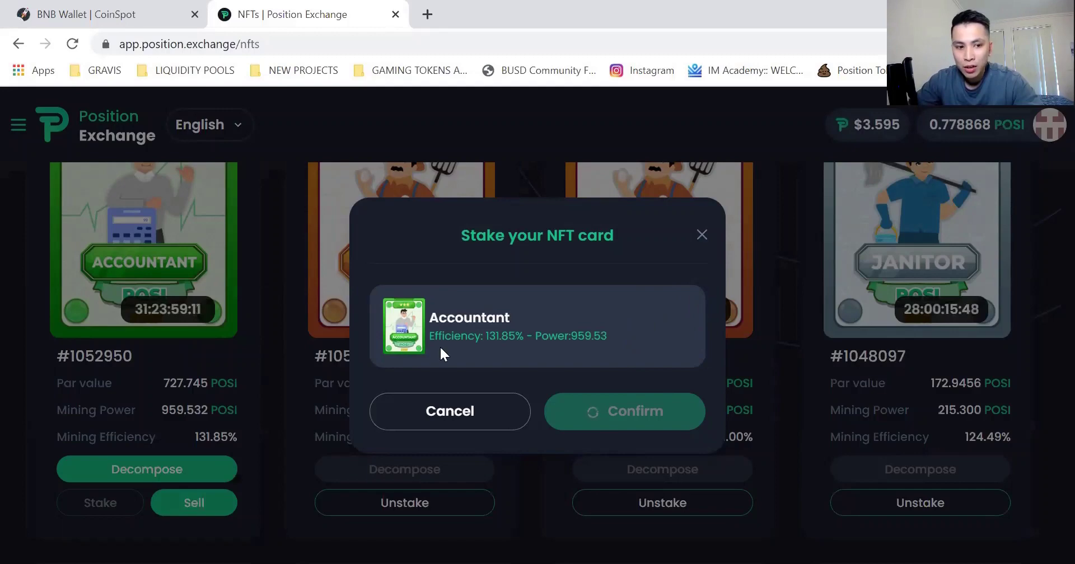
- Inspect the staked Accountant card's 959.53 power value and open the site menu
{"action": "left_click_drag", "start_coordinate": [607, 336], "coordinate": [541, 336]}
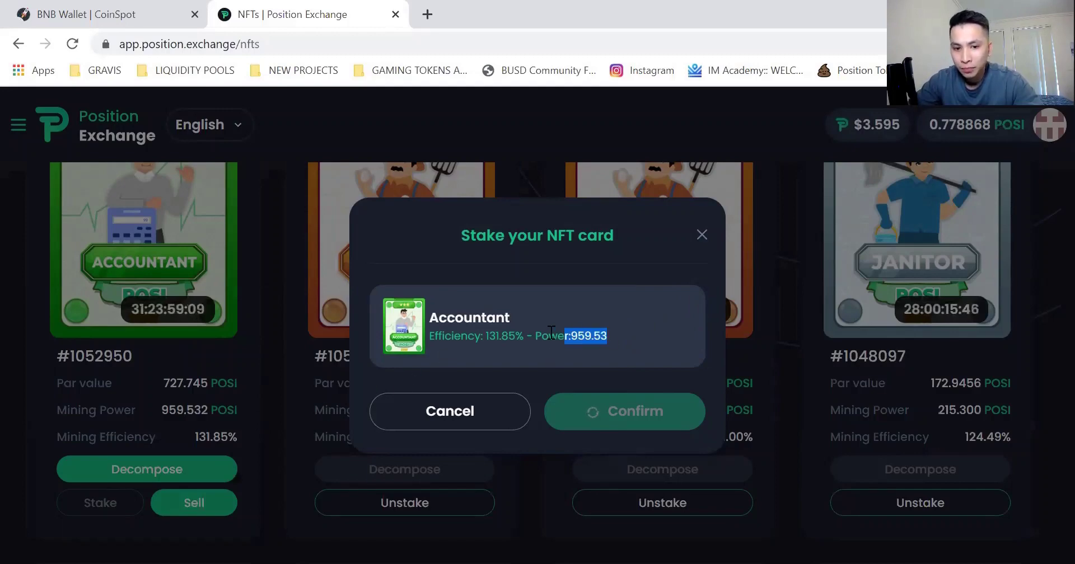
{"action": "left_click", "coordinate": [664, 256]}
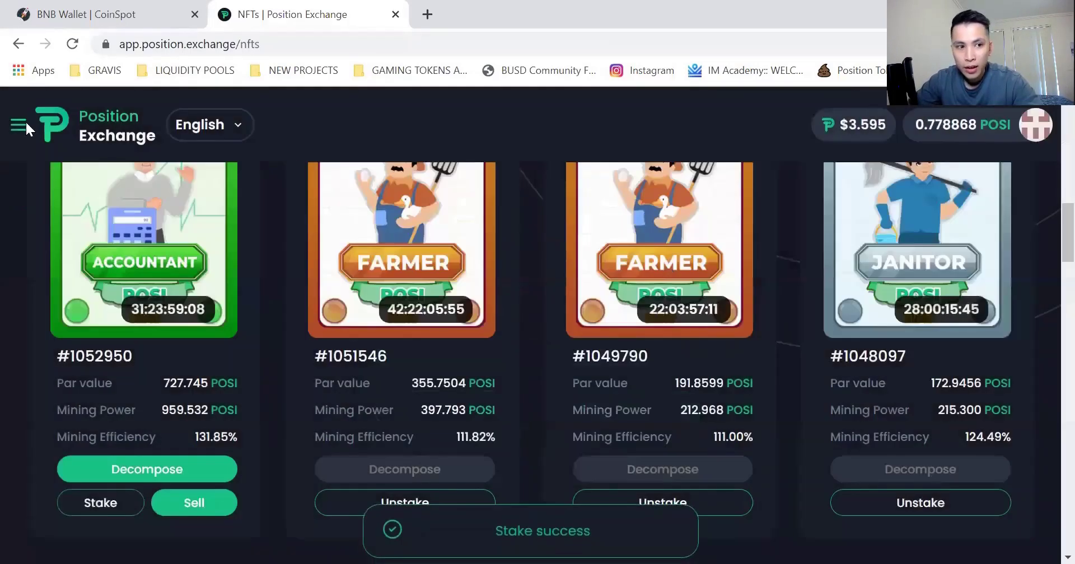
{"action": "left_click", "coordinate": [19, 125]}
- On the Pools page, find the POSI NFT Pool card and read its 8901.810 total power staked
{"action": "scroll", "coordinate": [111, 174], "scroll_direction": "down", "scroll_amount": 1}
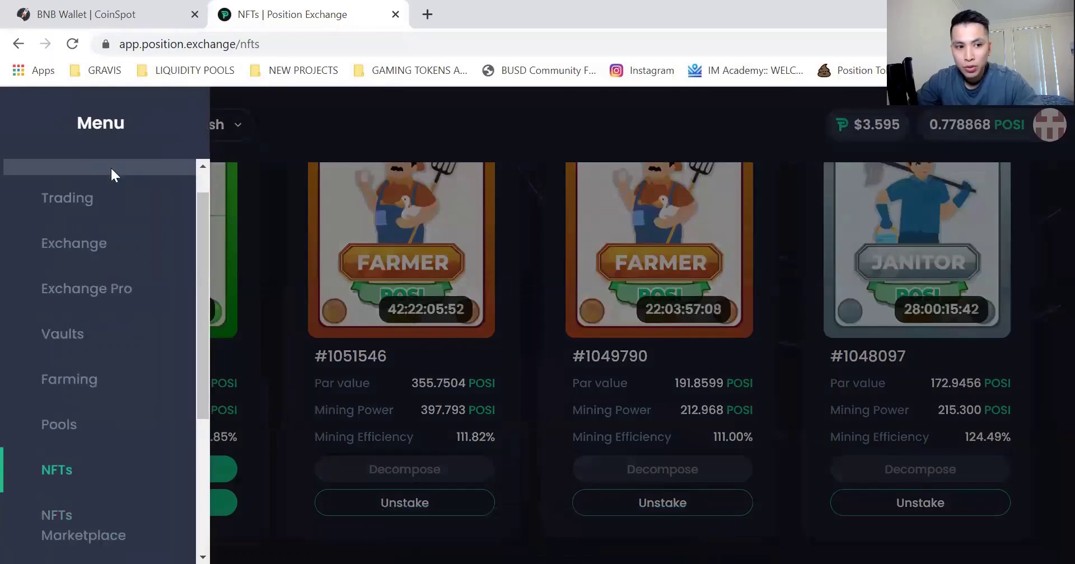
{"action": "scroll", "coordinate": [95, 236], "scroll_direction": "down", "scroll_amount": 3}
{"action": "left_click", "coordinate": [76, 287]}
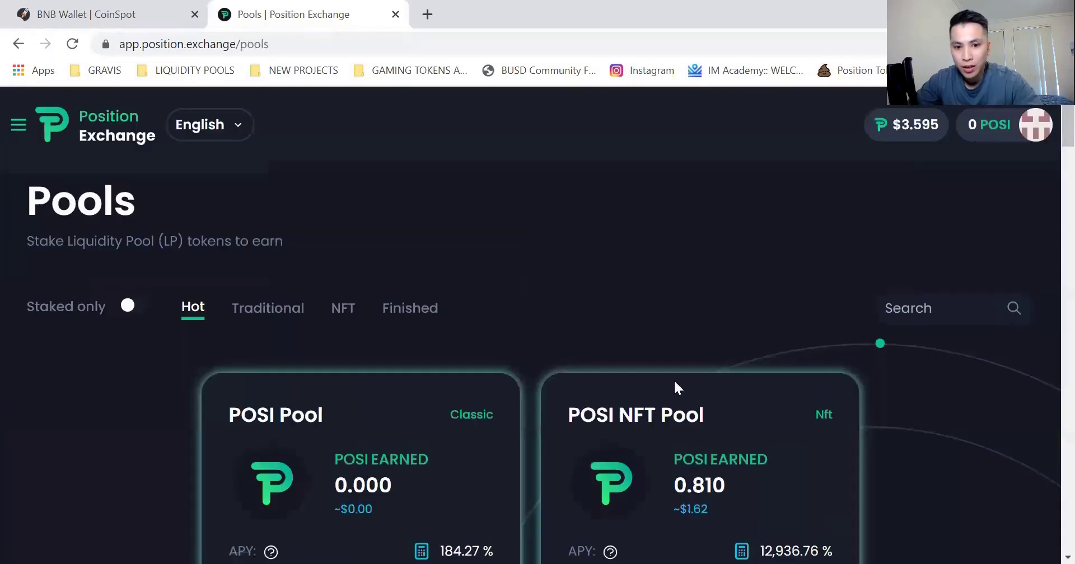
{"action": "scroll", "coordinate": [728, 358], "scroll_direction": "down", "scroll_amount": 2}
{"action": "scroll", "coordinate": [801, 336], "scroll_direction": "down", "scroll_amount": 3}
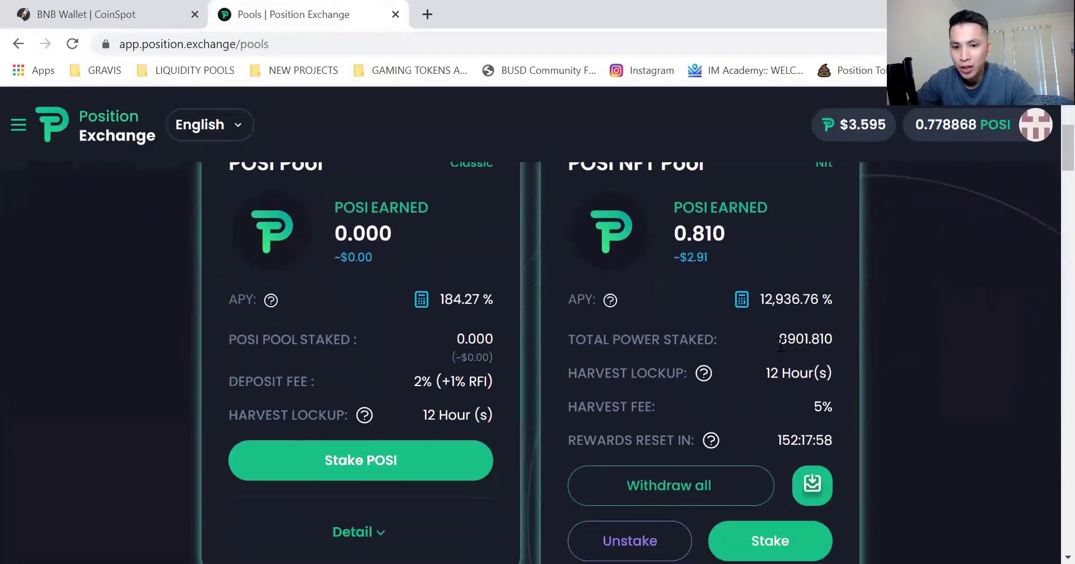
{"action": "mouse_move", "coordinate": [778, 341]}
{"action": "left_mouse_down"}
{"action": "mouse_move", "coordinate": [809, 341]}
{"action": "mouse_move", "coordinate": [757, 341]}
{"action": "left_mouse_up"}
{"action": "left_click", "coordinate": [809, 341]}
{"action": "left_click", "coordinate": [764, 336]}
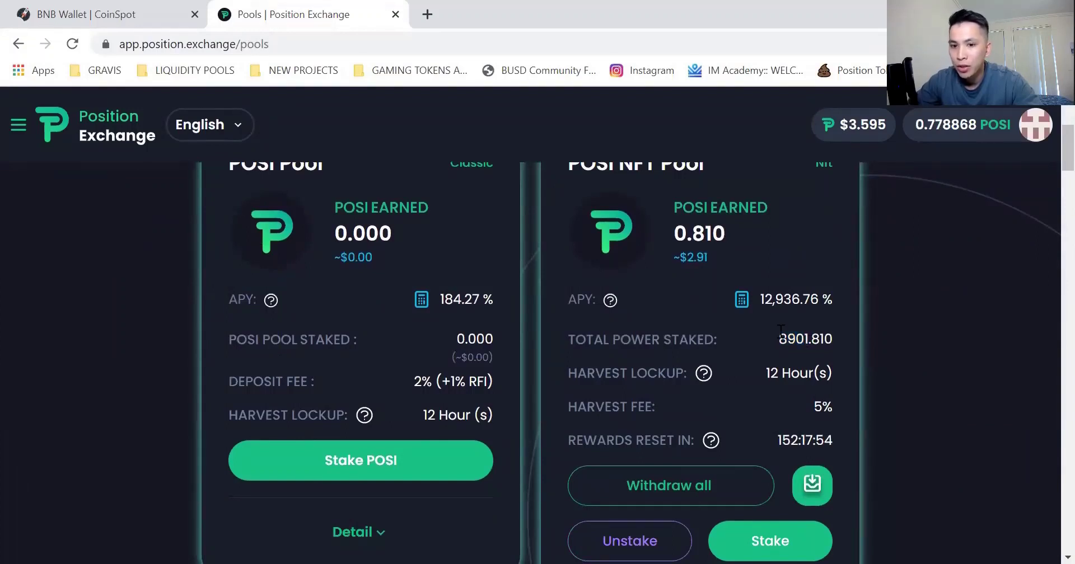